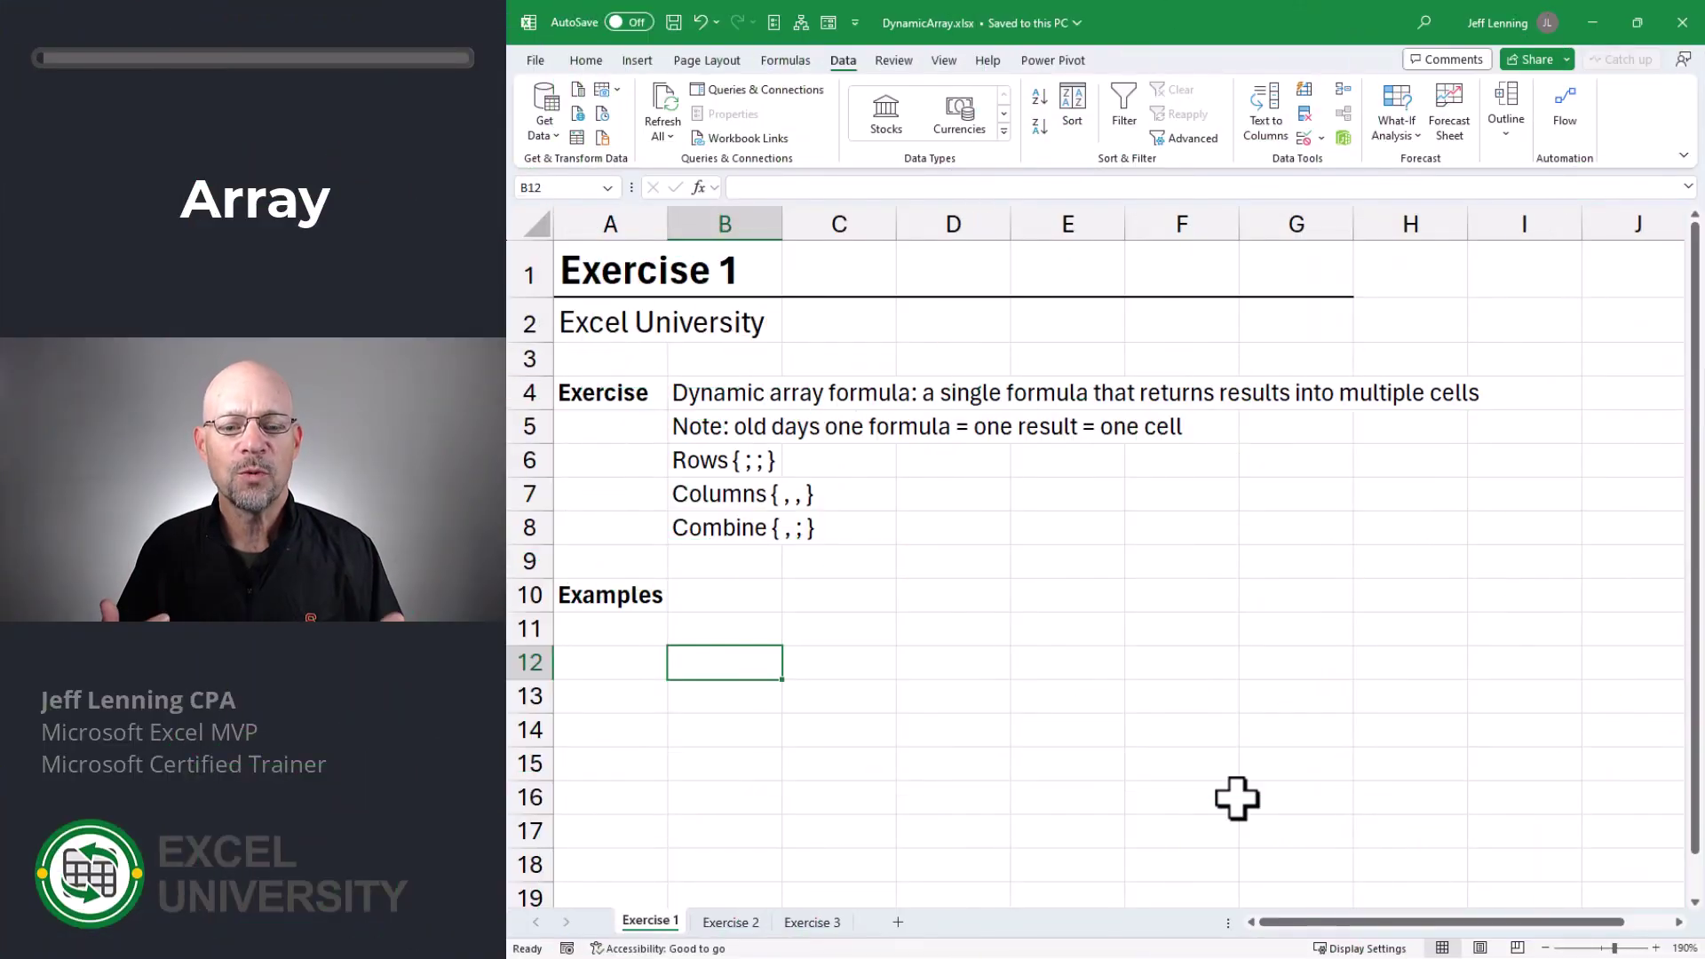
# - Try the vertical array ={1;2;3} in B12, inspect its formula, then clear it
pyautogui.write('={')
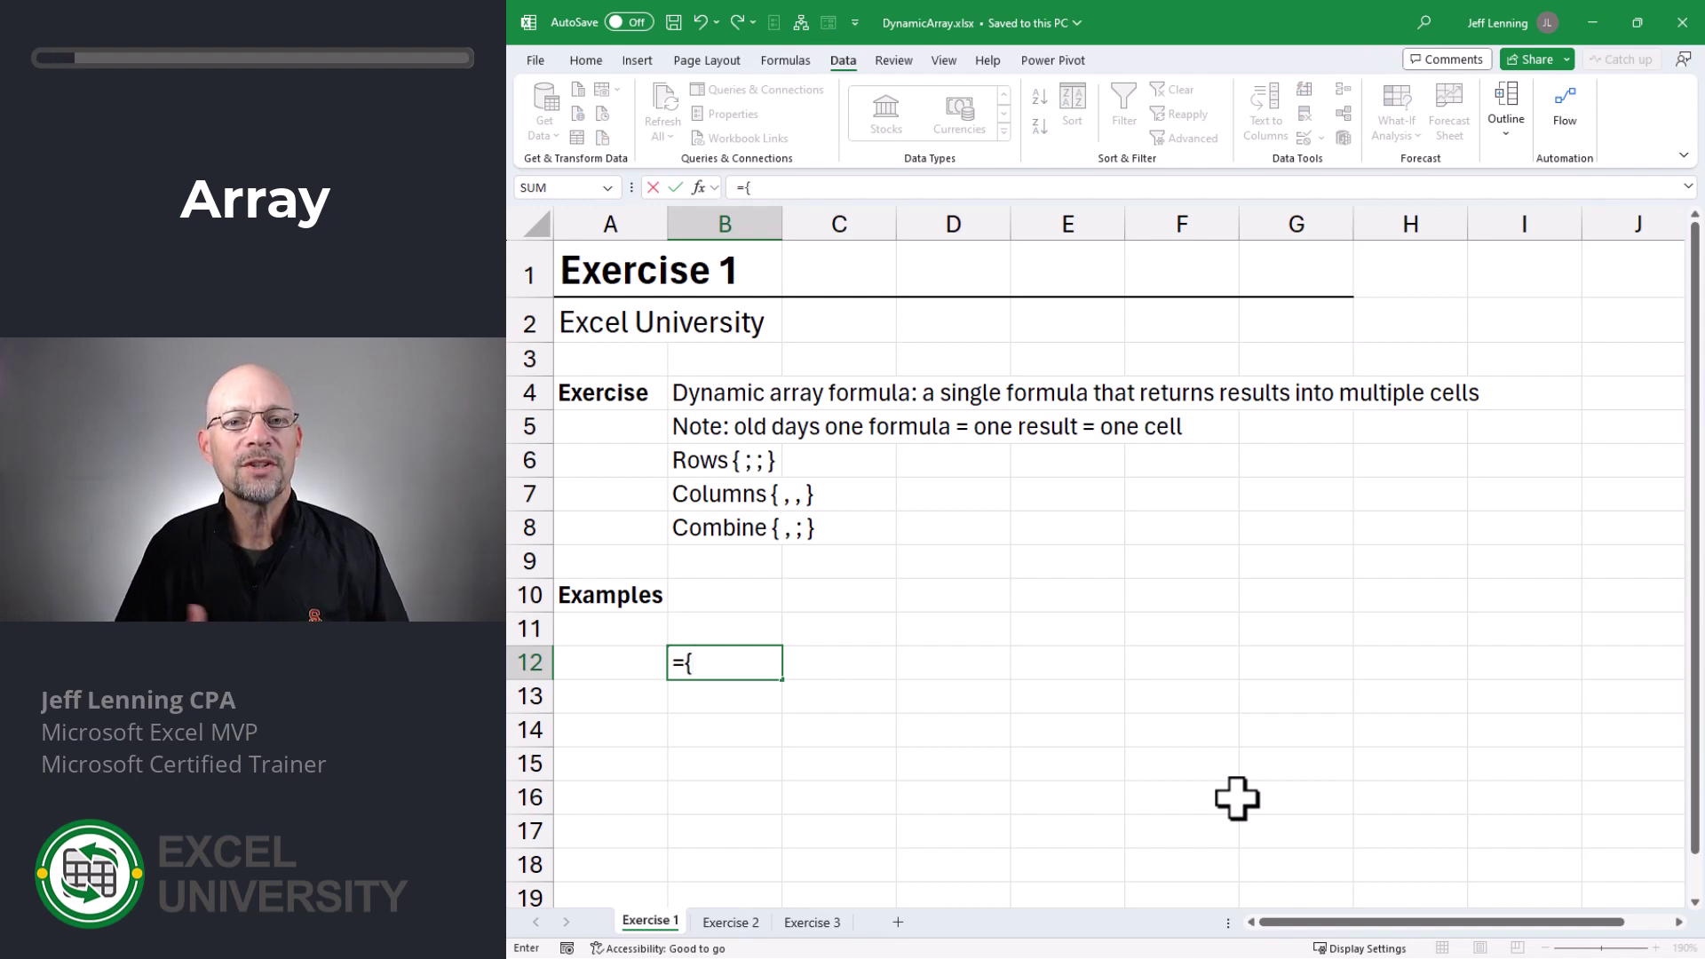
pyautogui.write('1;2;3')
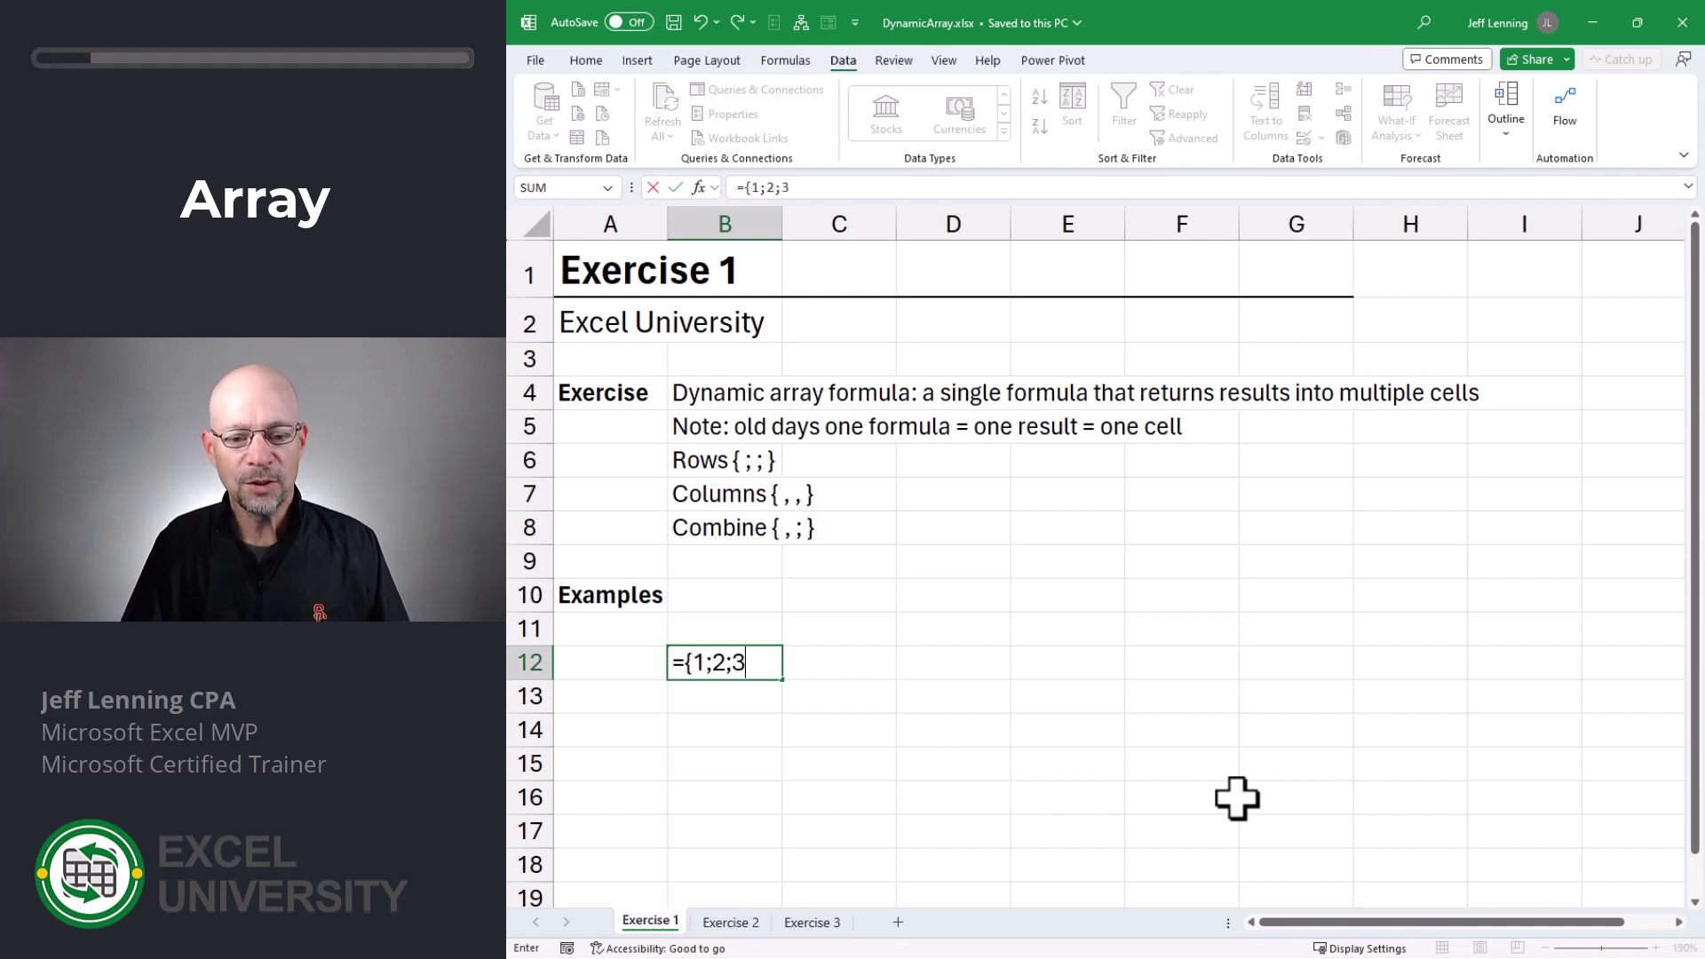
pyautogui.write('}')
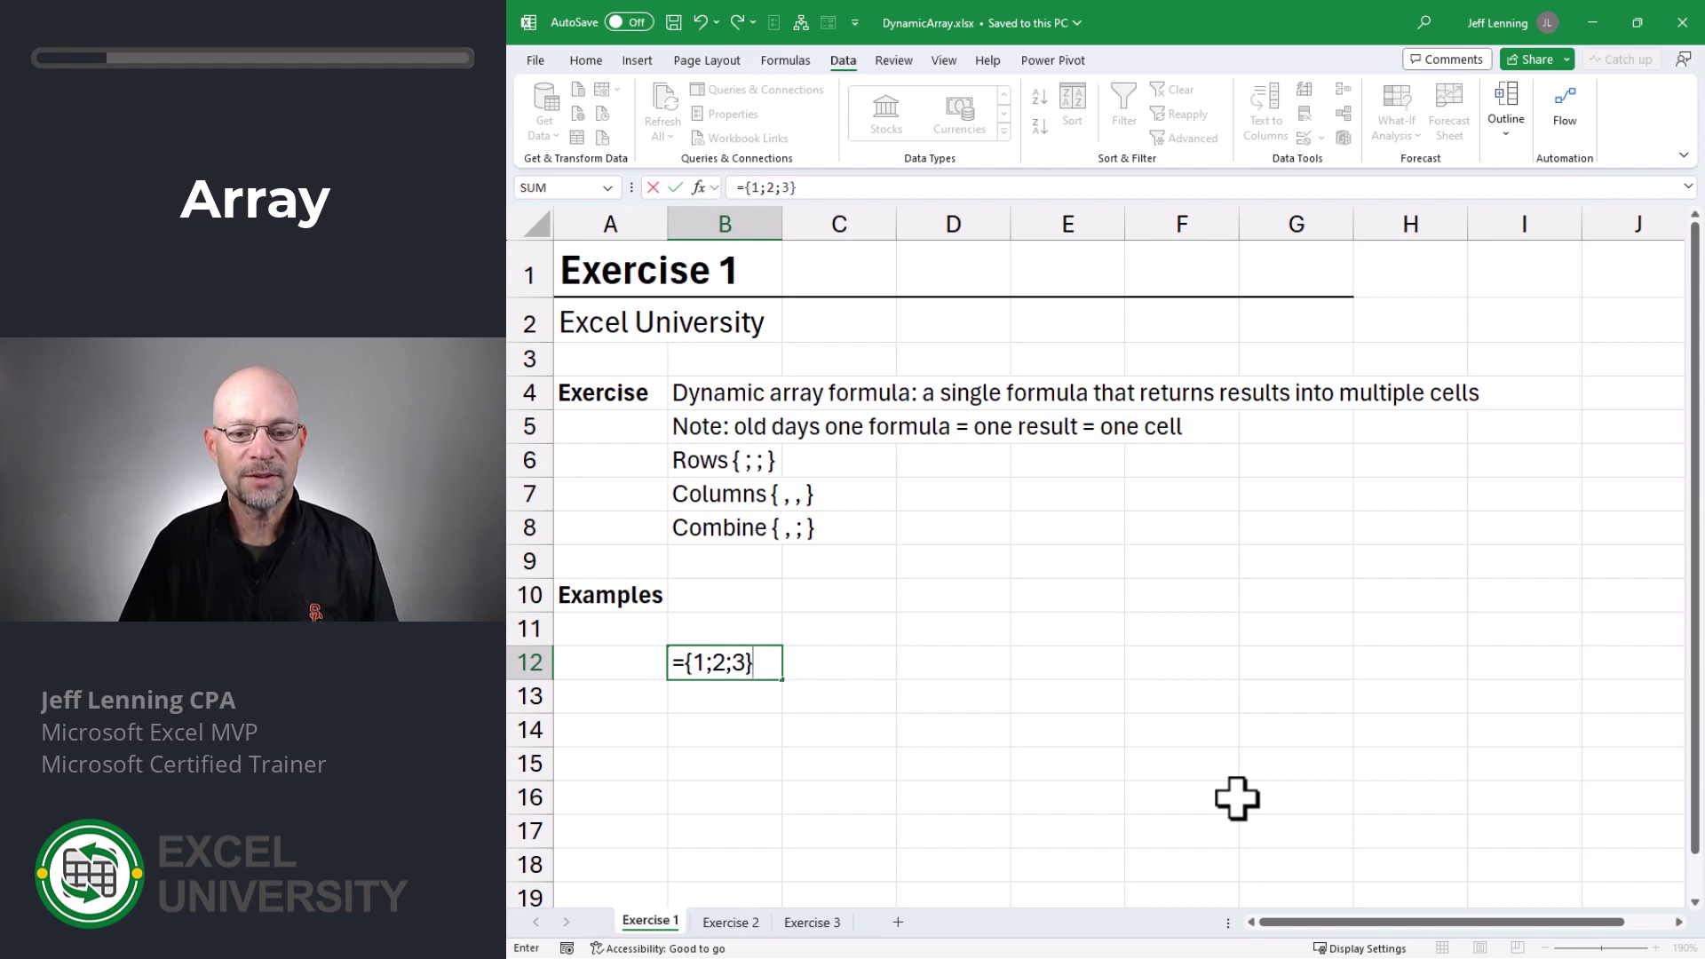
pyautogui.press('Return')
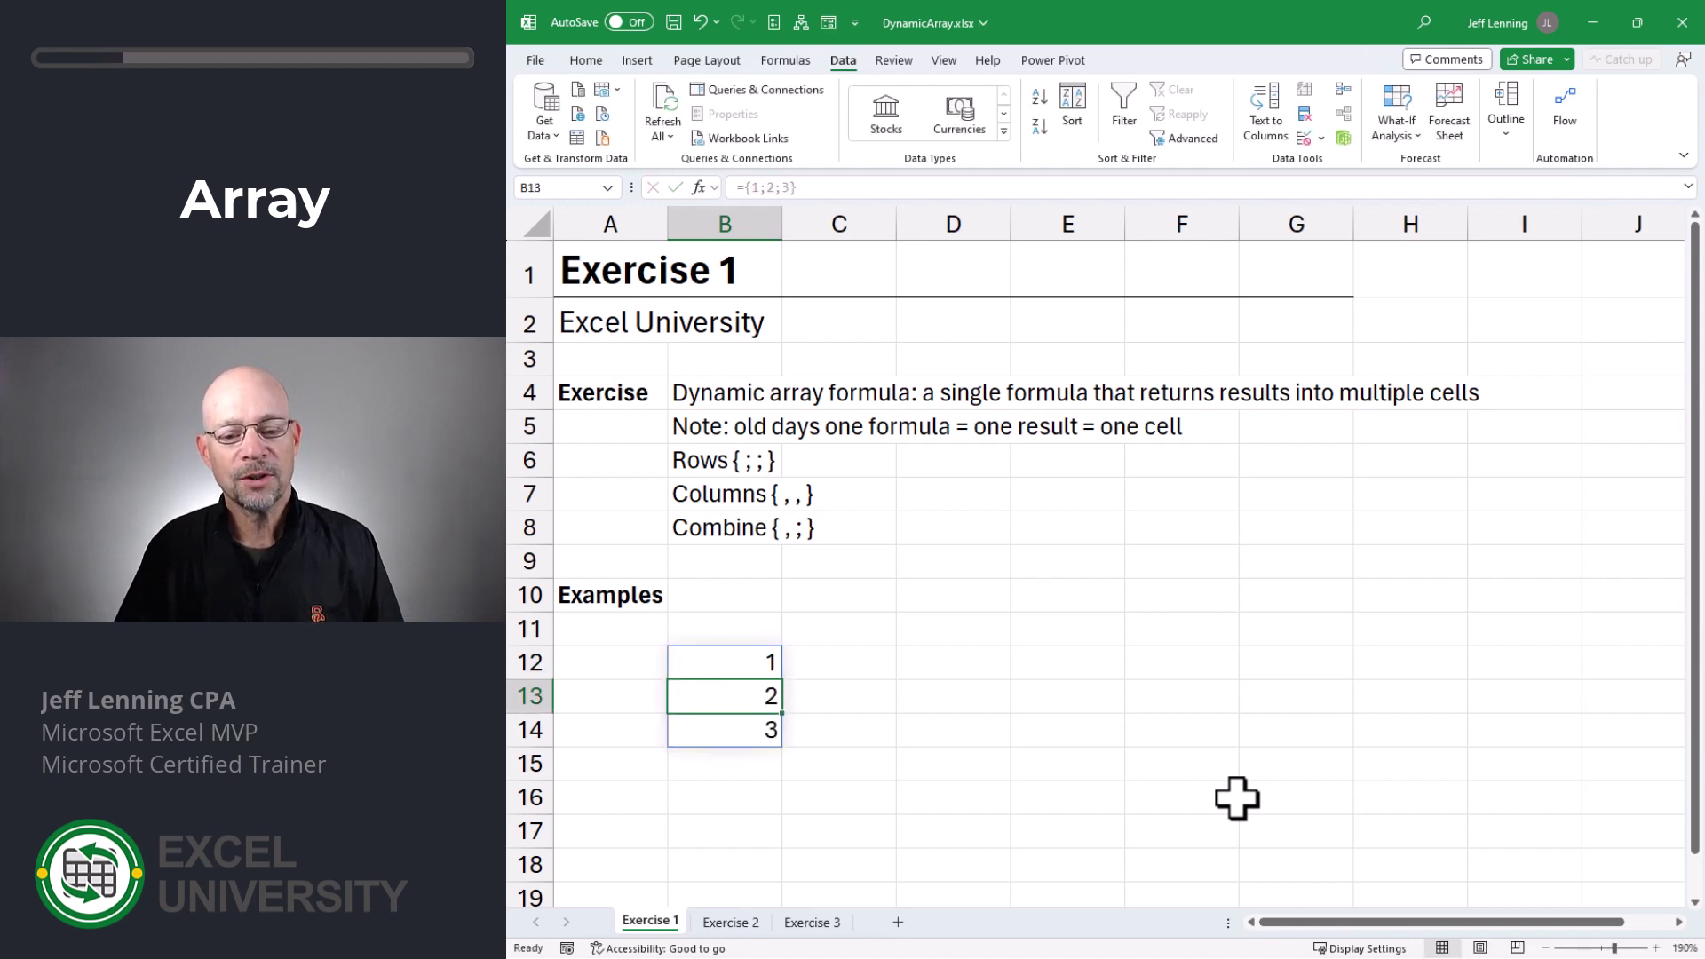
pyautogui.press('Up')
pyautogui.press('F2')
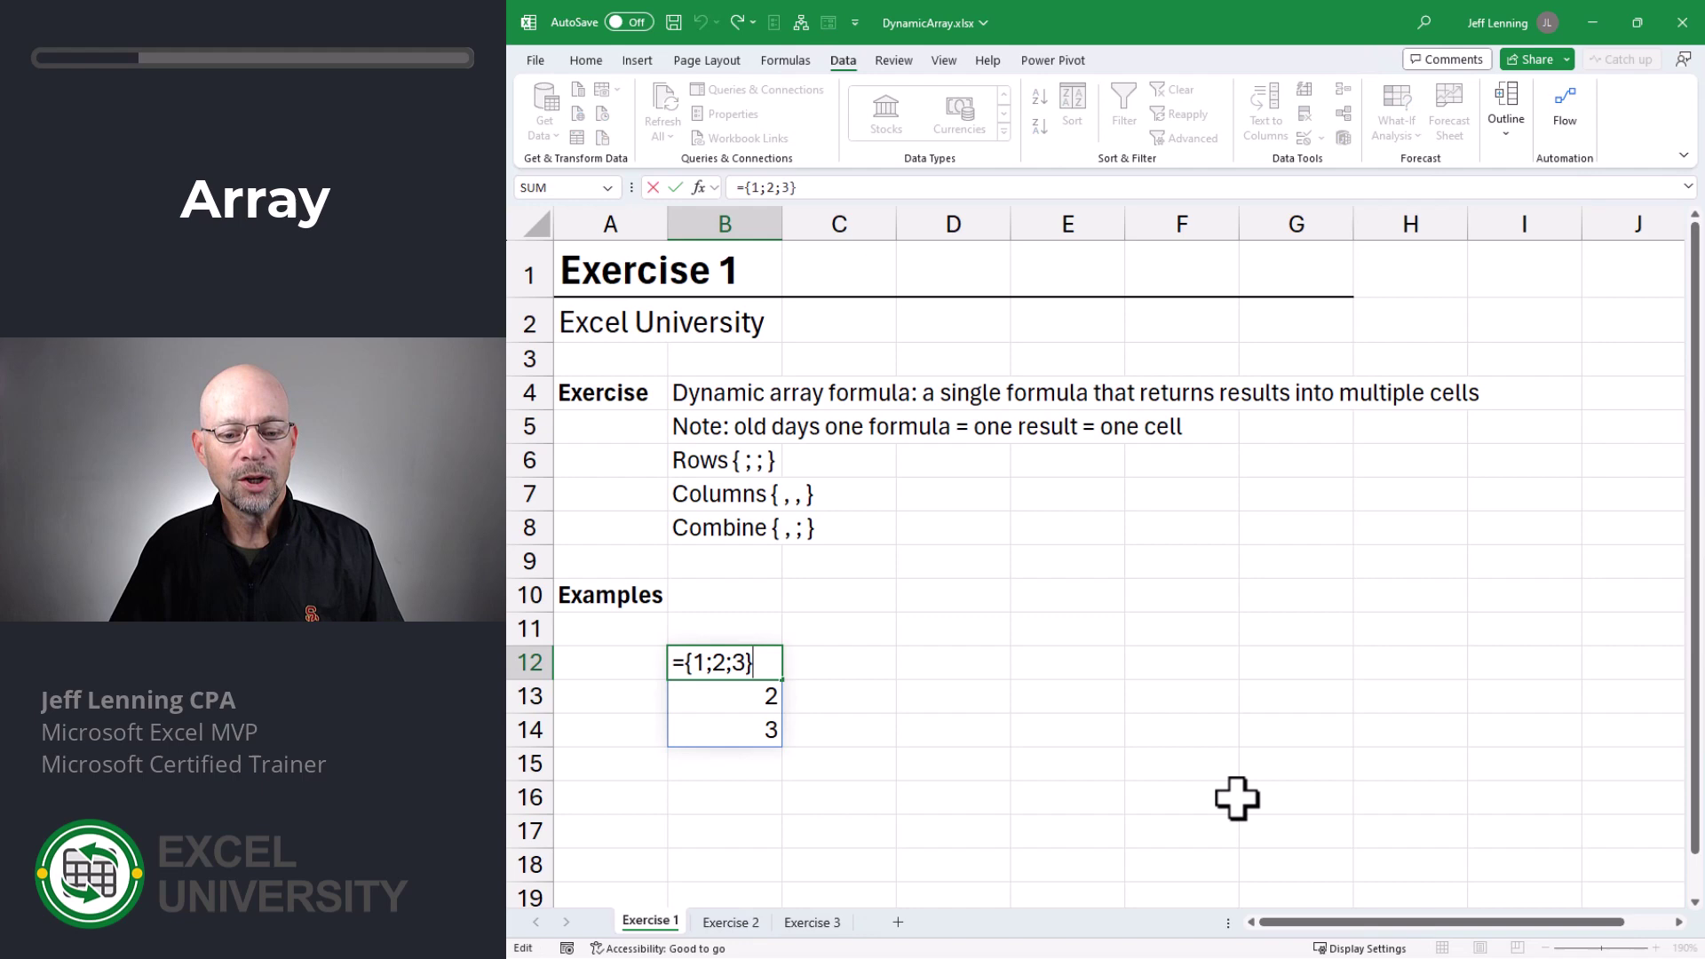
pyautogui.press('Escape')
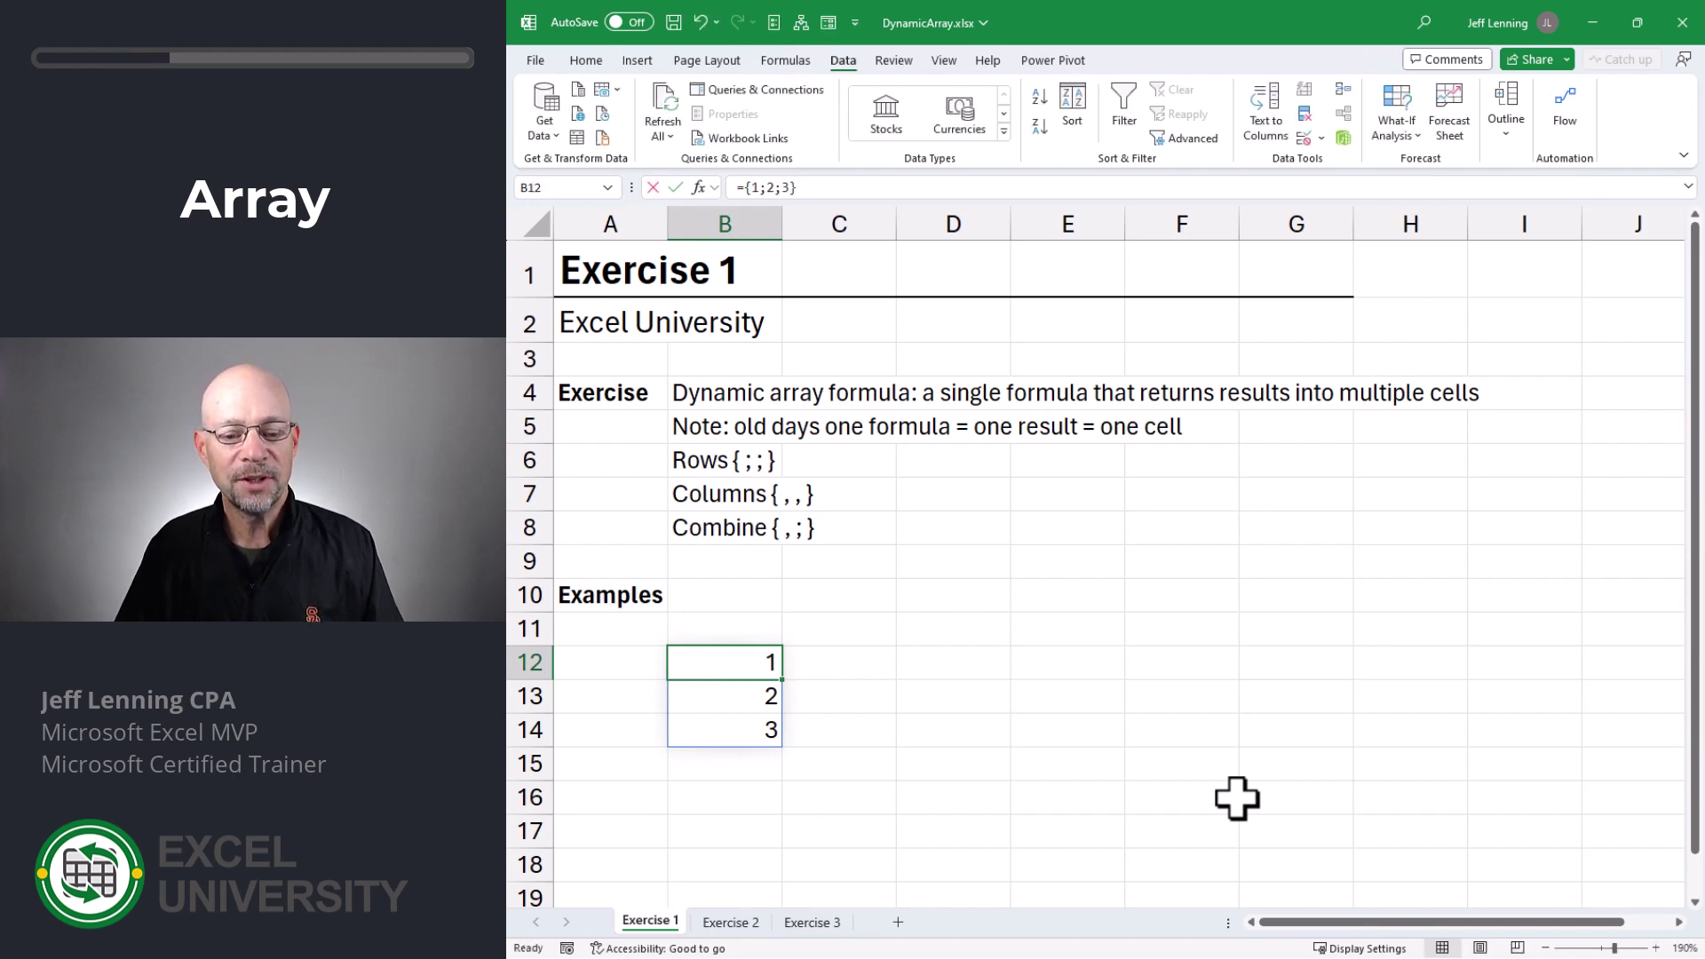
pyautogui.press('F2')
pyautogui.press('Left')
pyautogui.press('Left')
pyautogui.press('Left')
pyautogui.press('Left')
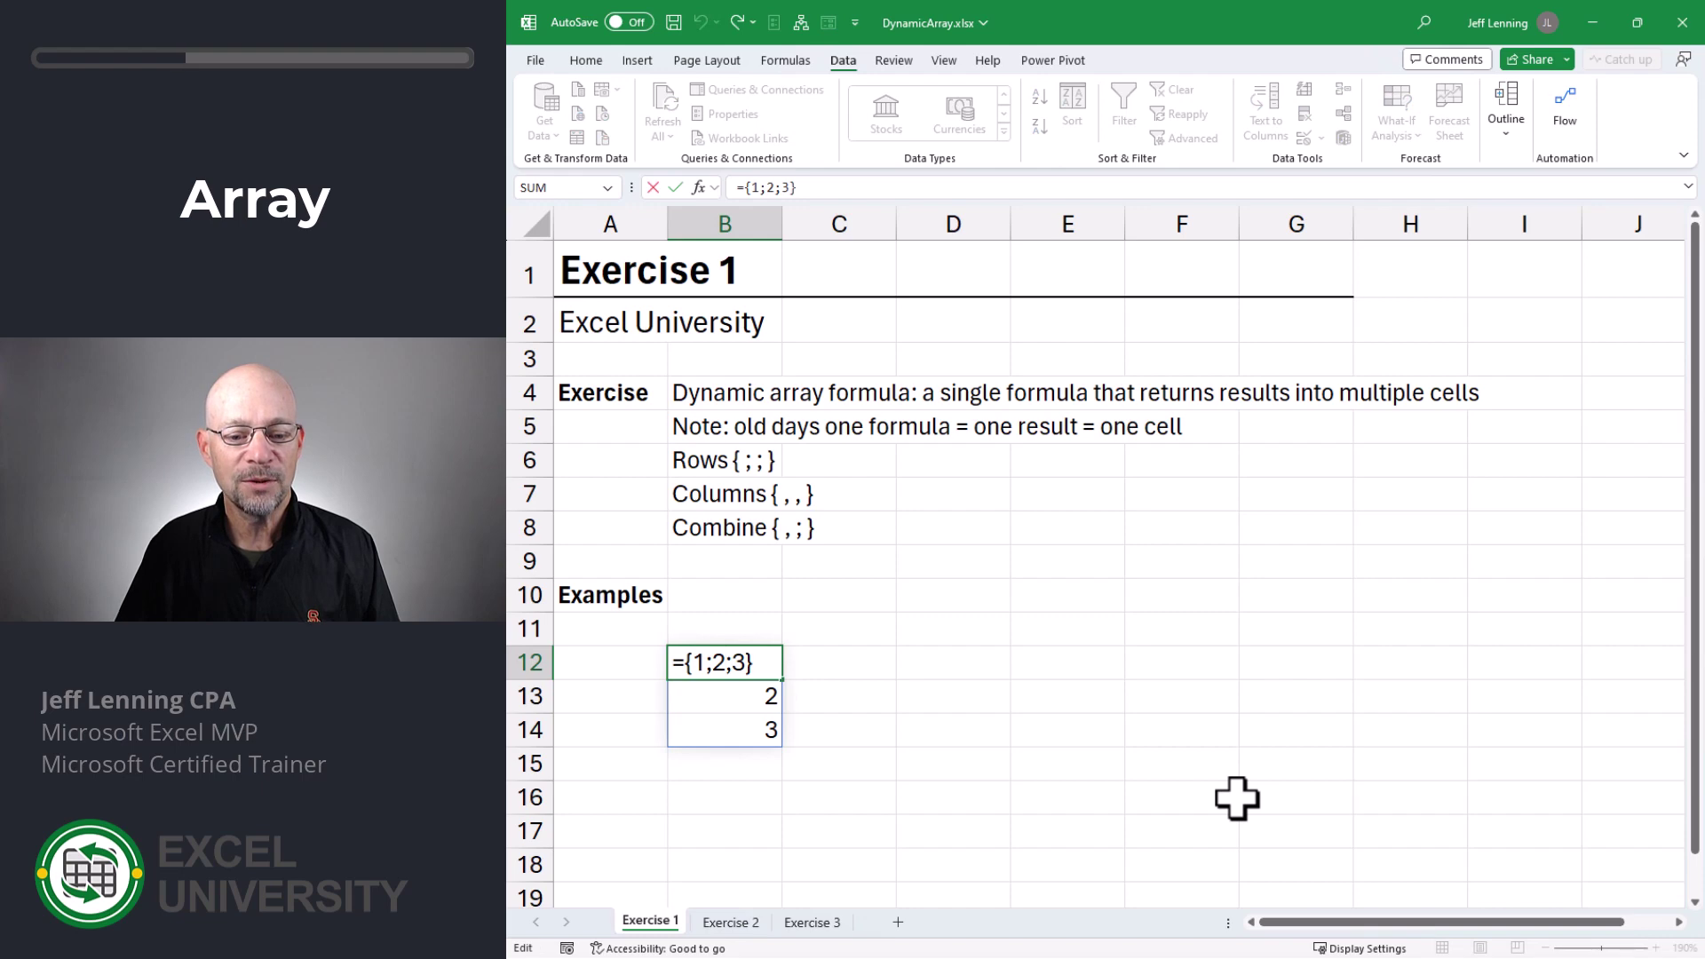
pyautogui.press('Escape')
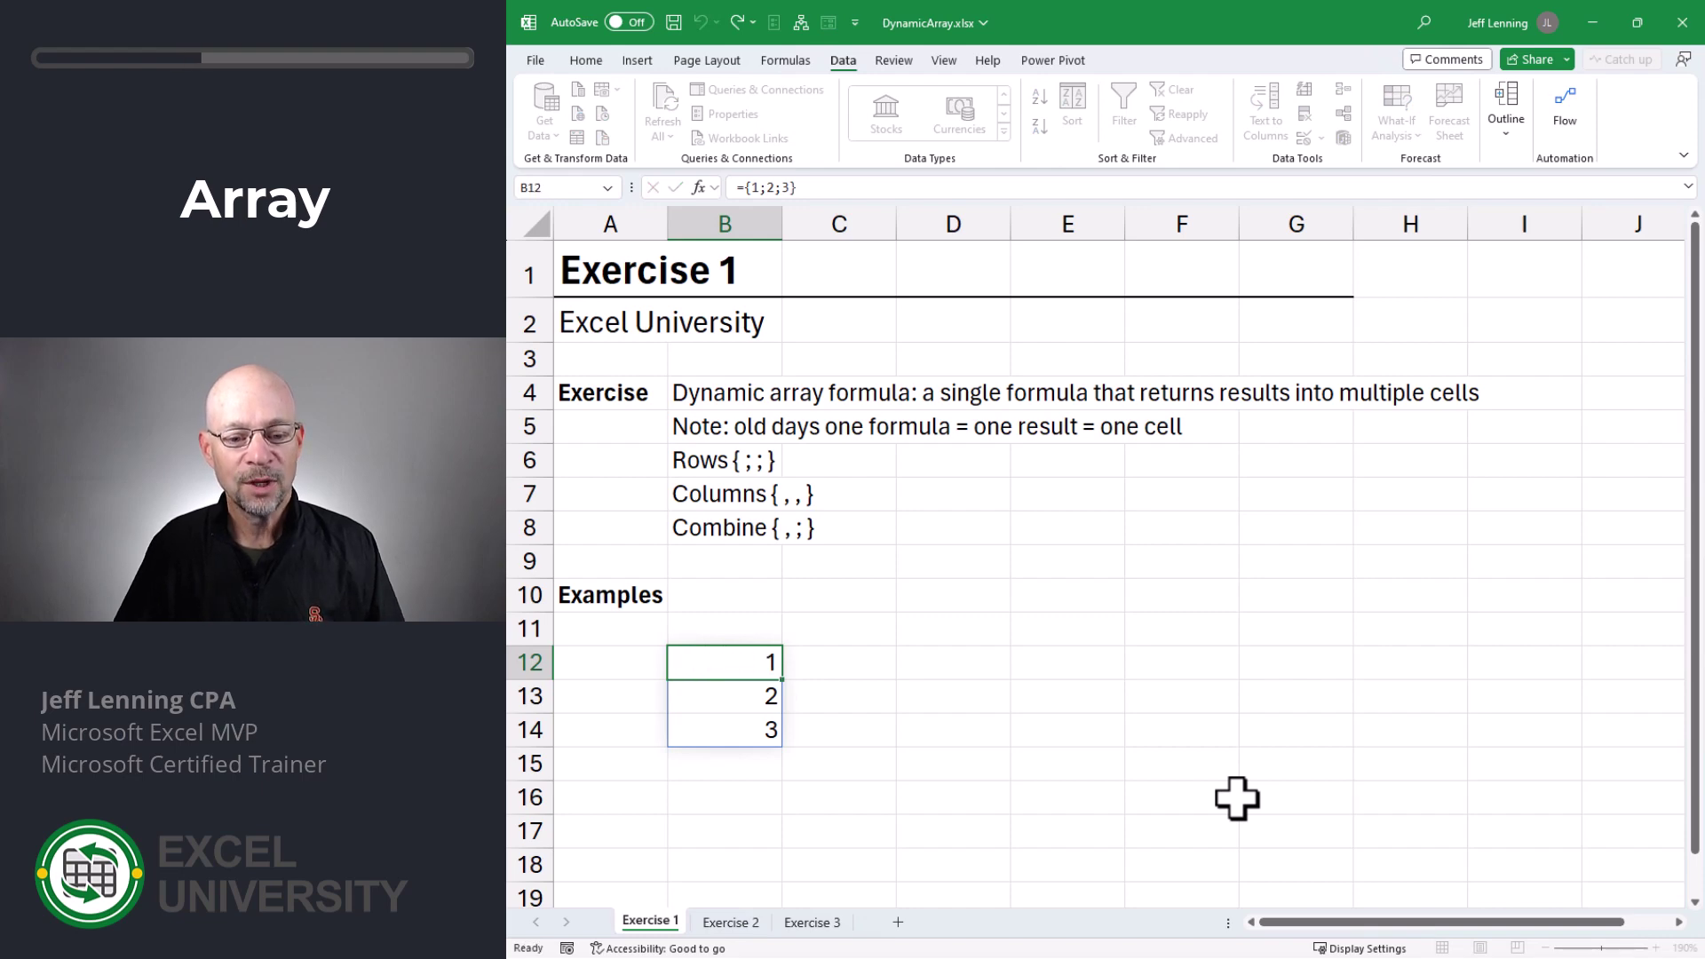
pyautogui.press('Delete')
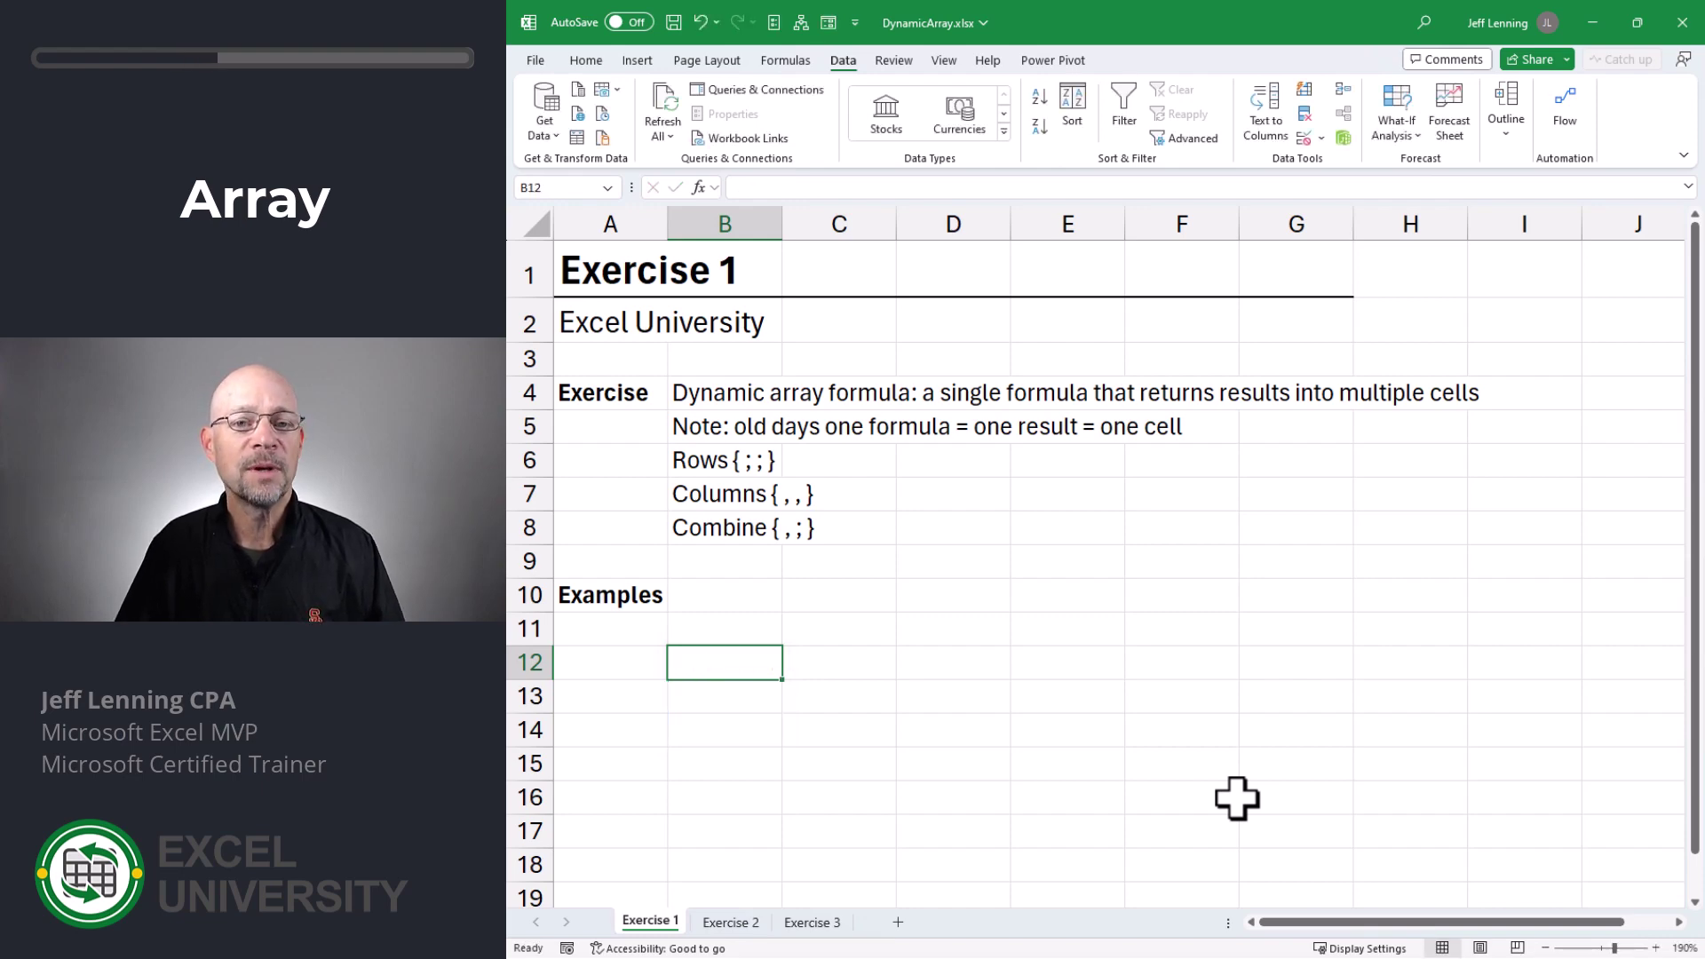
# - Spill the horizontal array ={1,2,3} across from B12, then delete it
pyautogui.write('=')
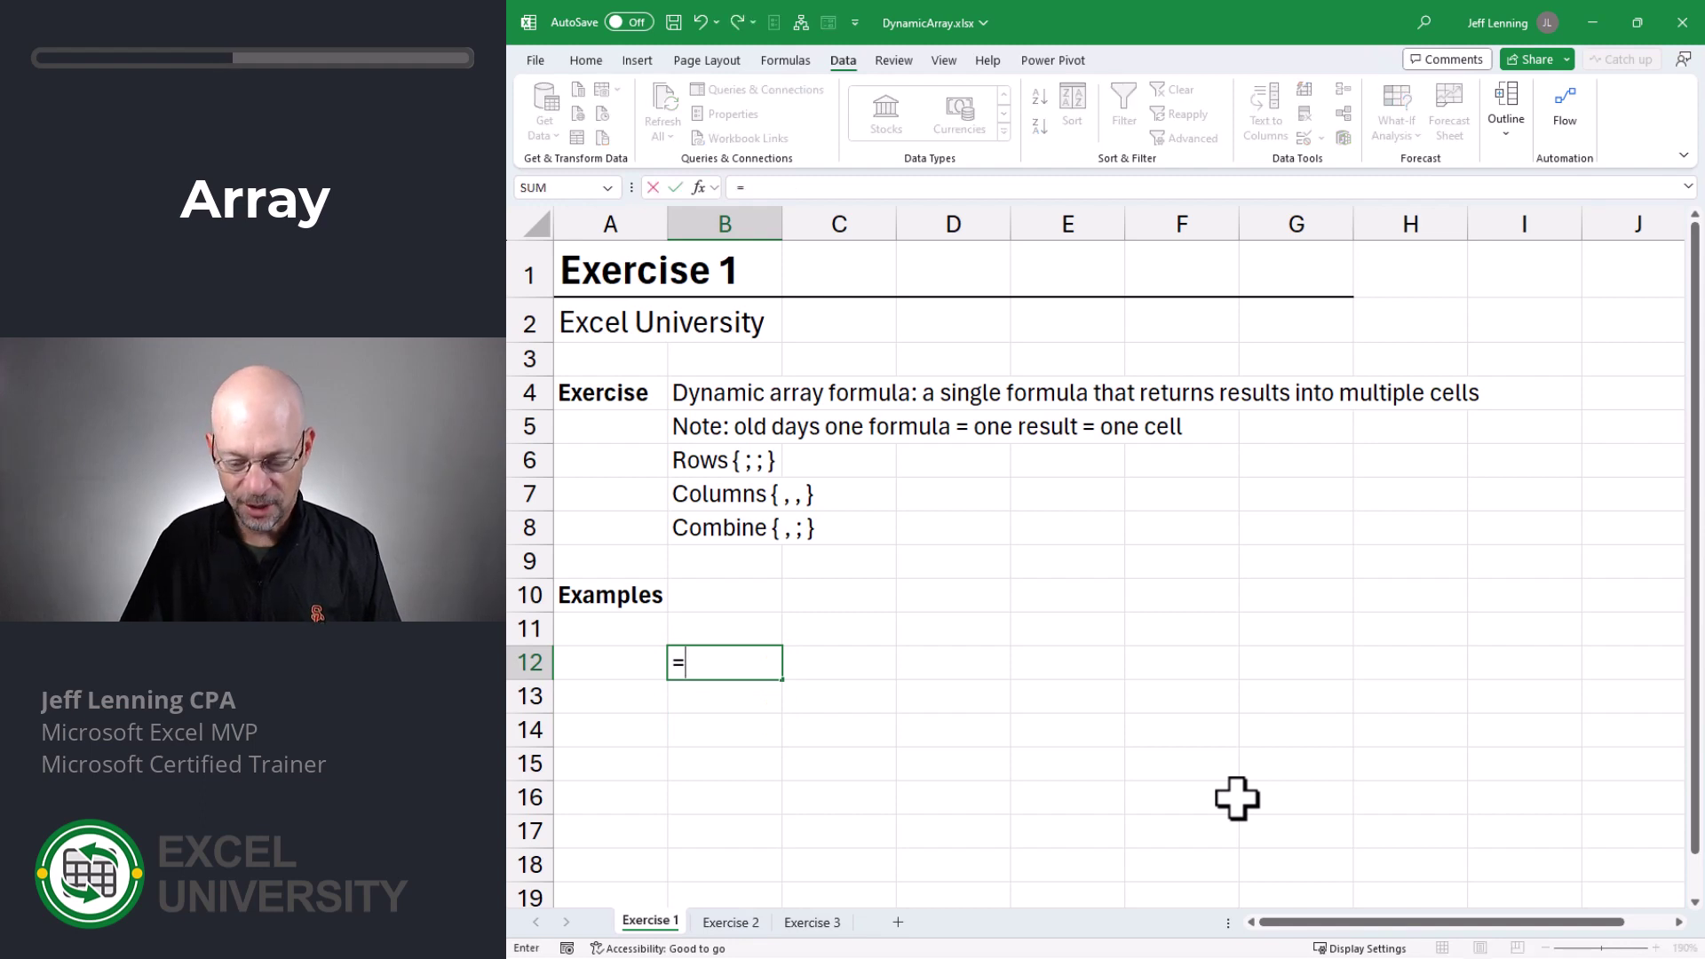
pyautogui.write('{1')
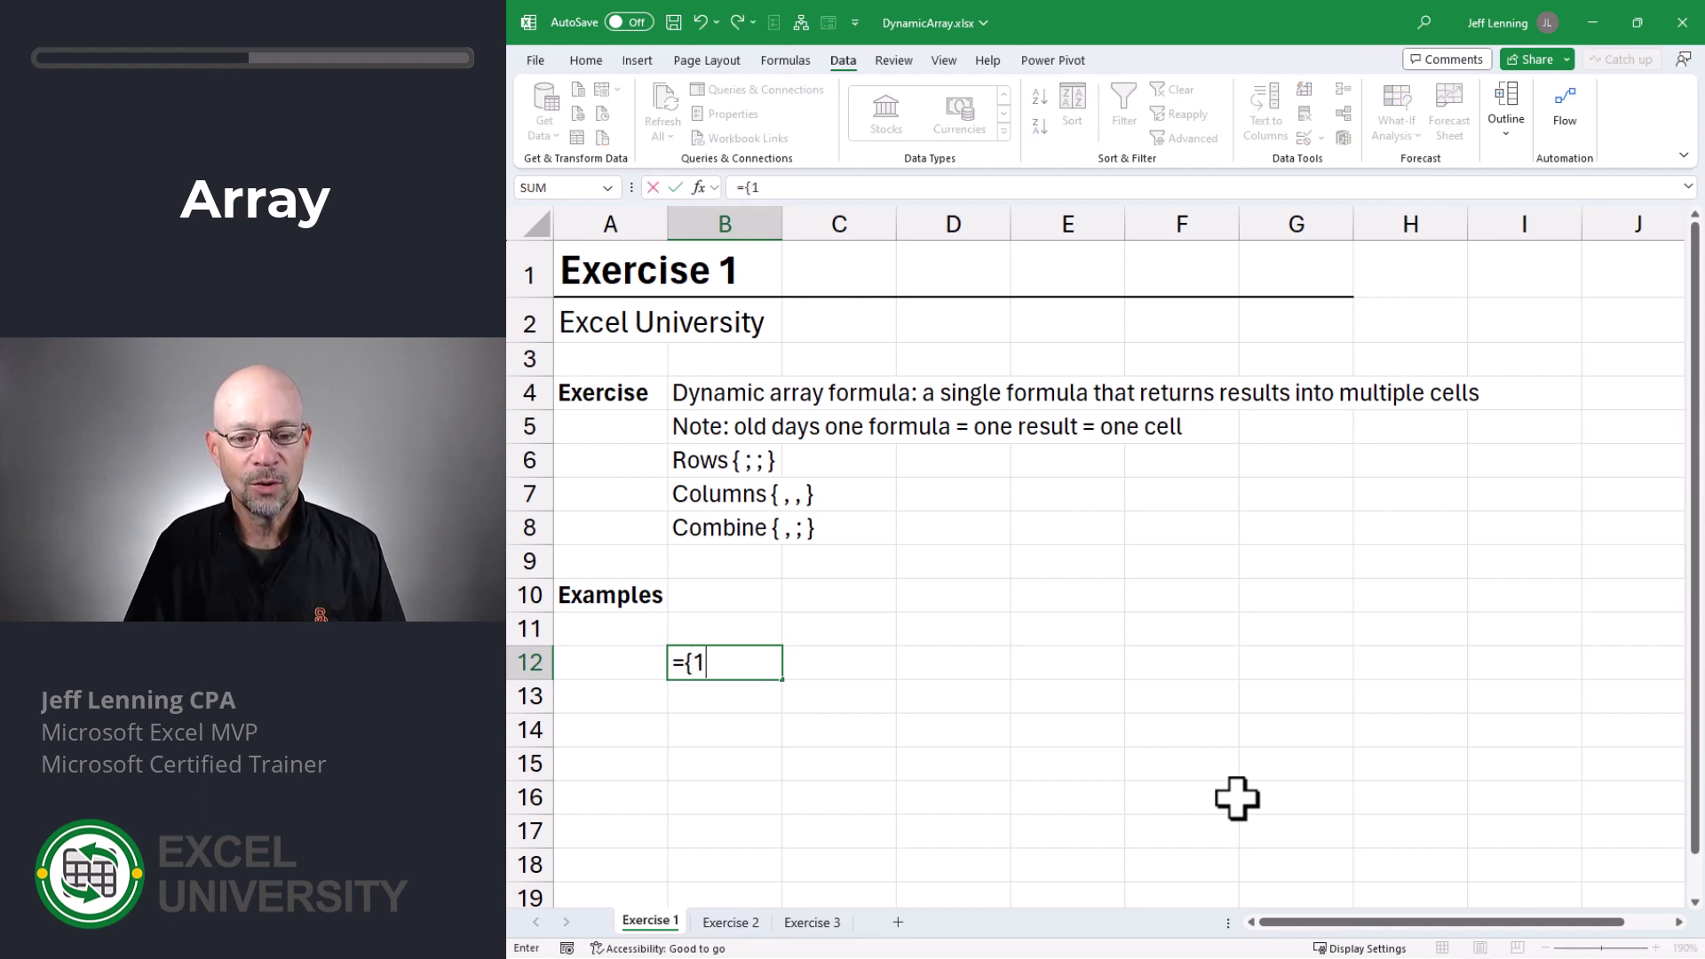
pyautogui.write(',2,3}')
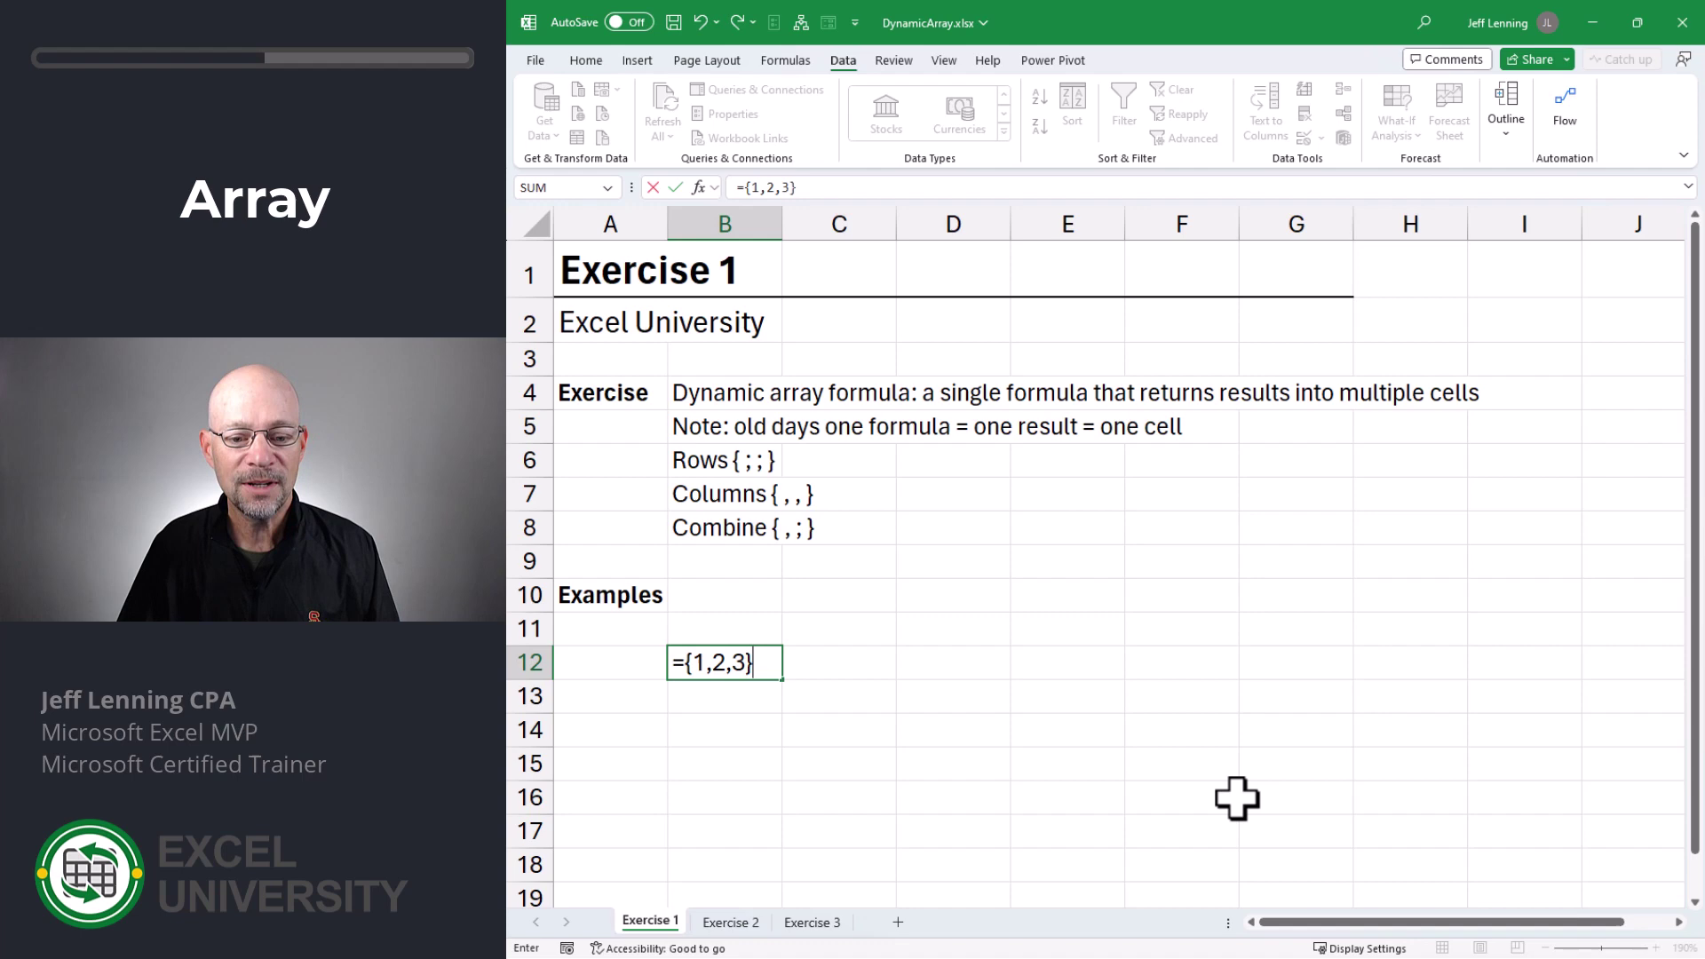
pyautogui.press('Return')
pyautogui.press('Up')
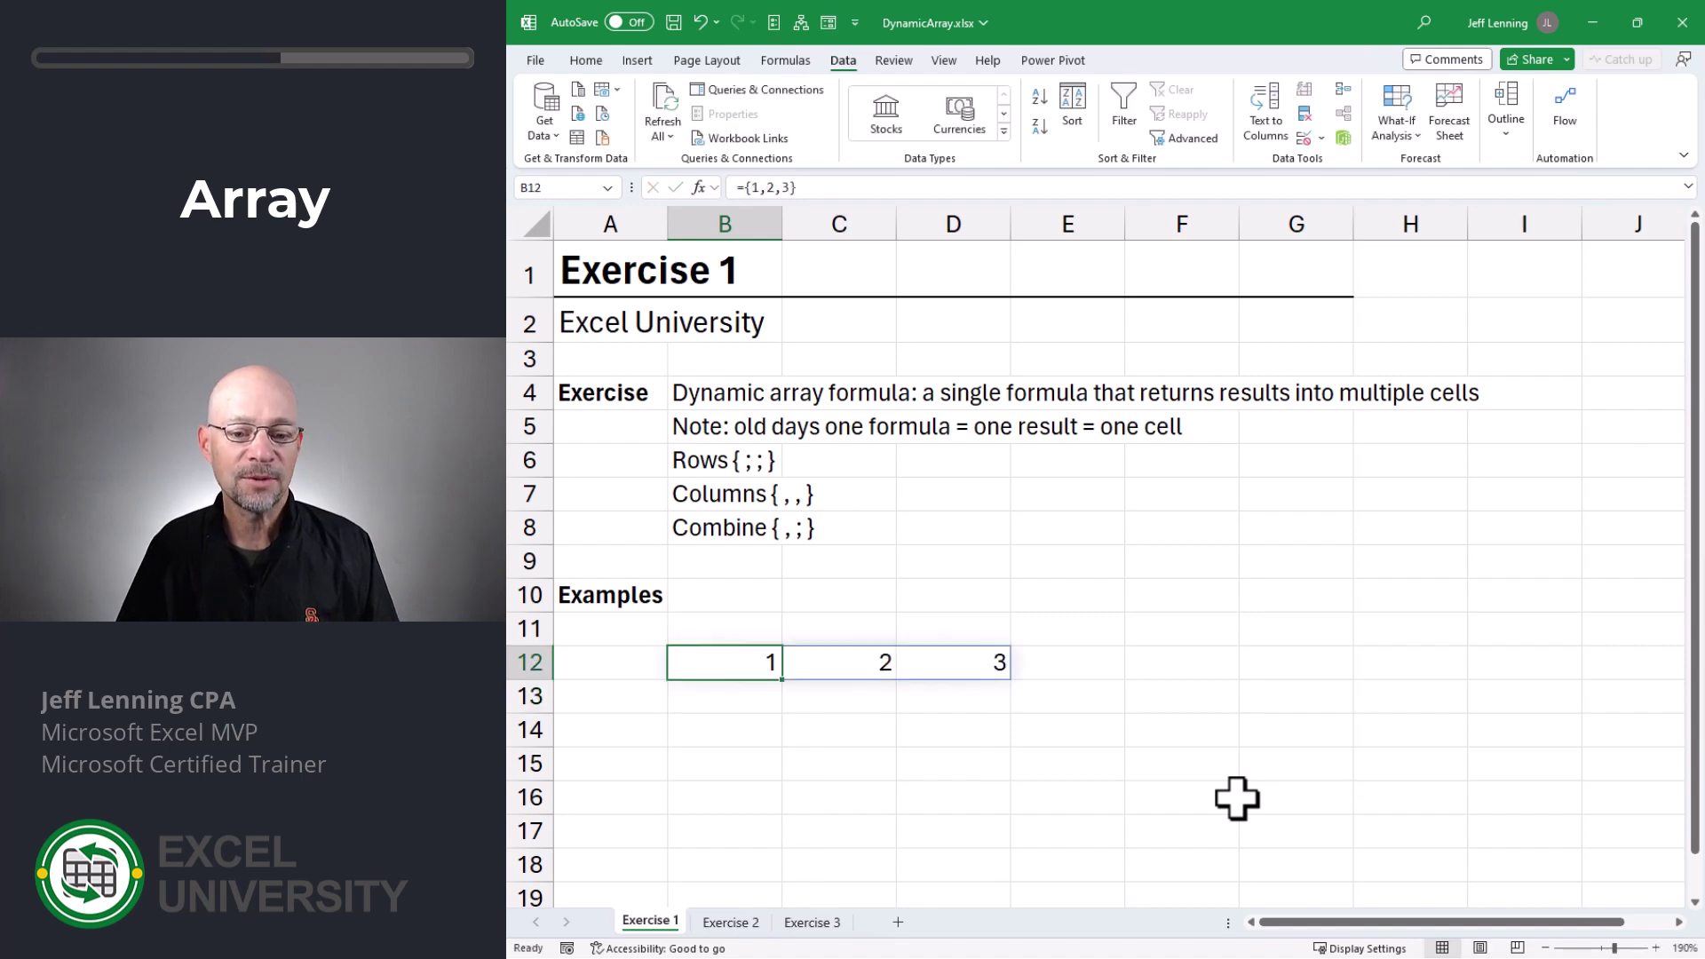
pyautogui.press('Delete')
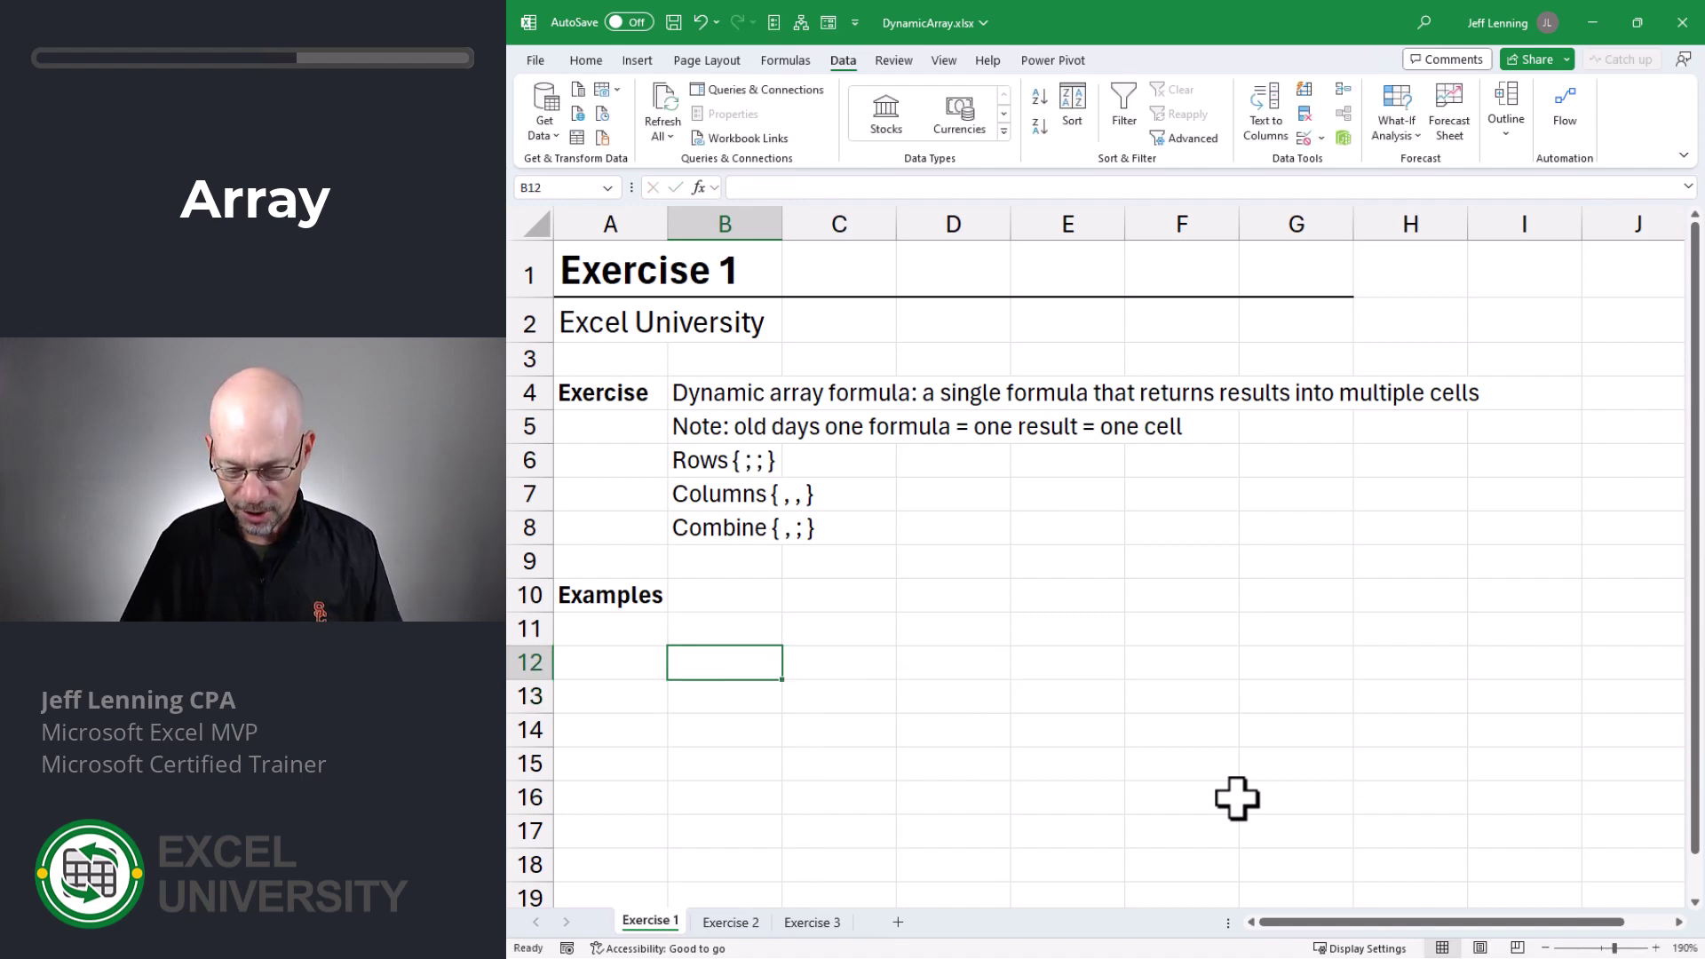
# - Enter ={1,2;3,4;5,6} in B12 so 1–6 spill into B12:C14, then review the formula
pyautogui.write('={1,')
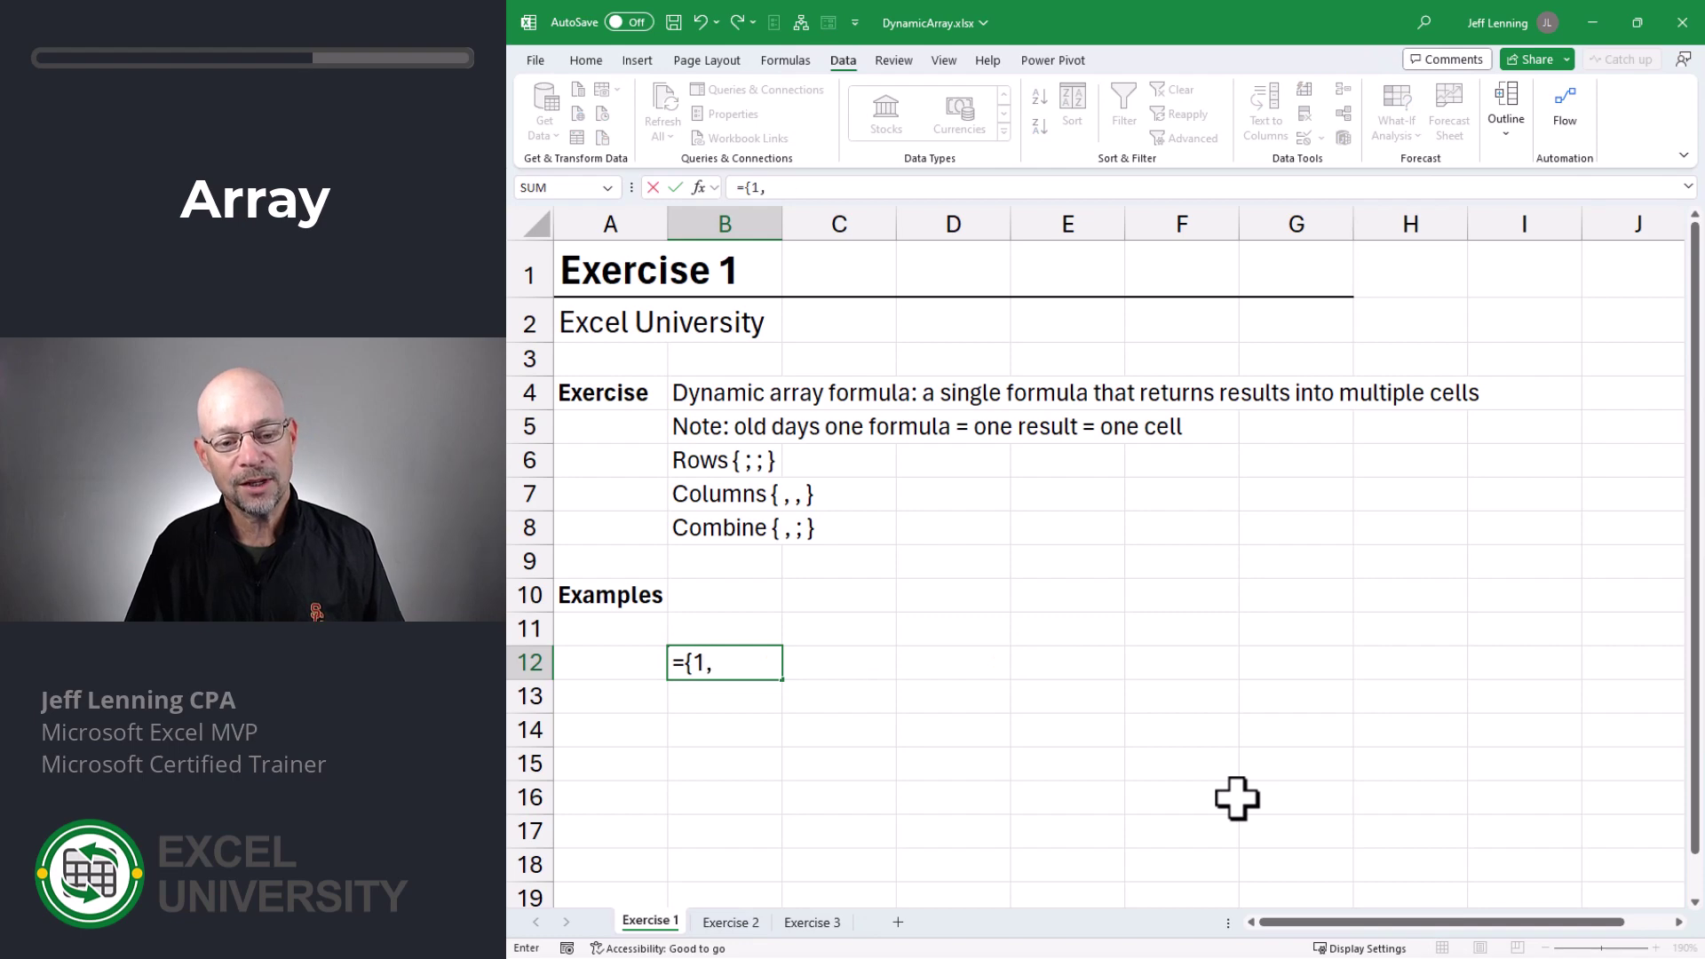
pyautogui.write('2;')
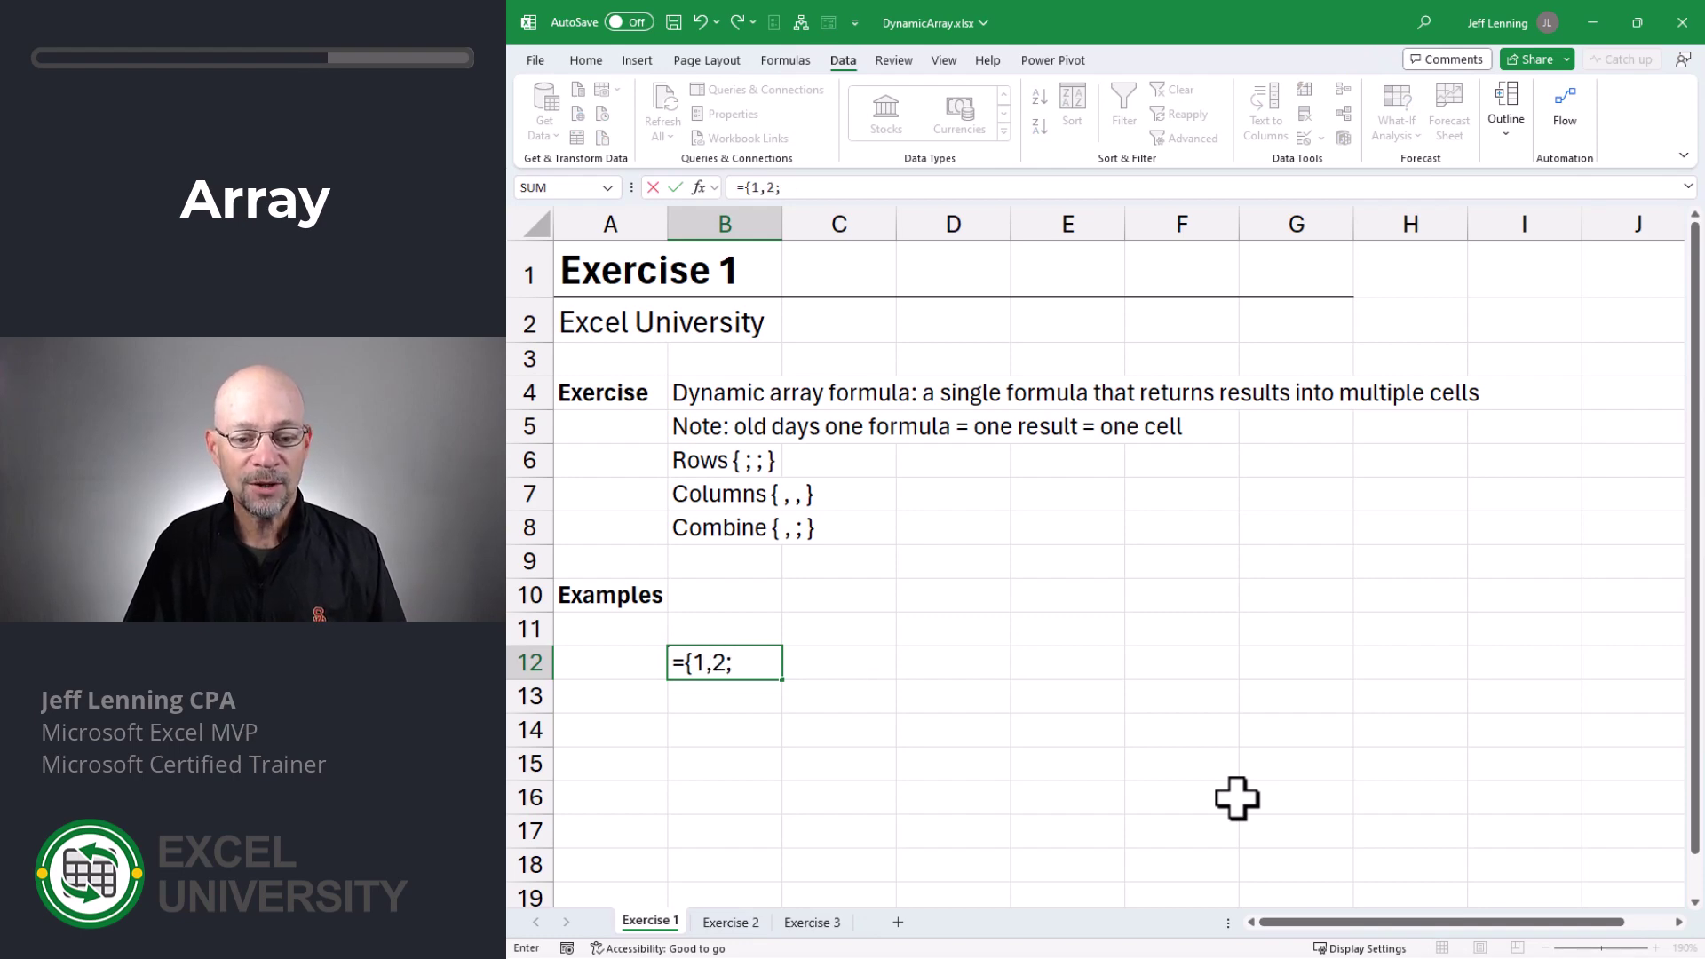
pyautogui.write('3,4;')
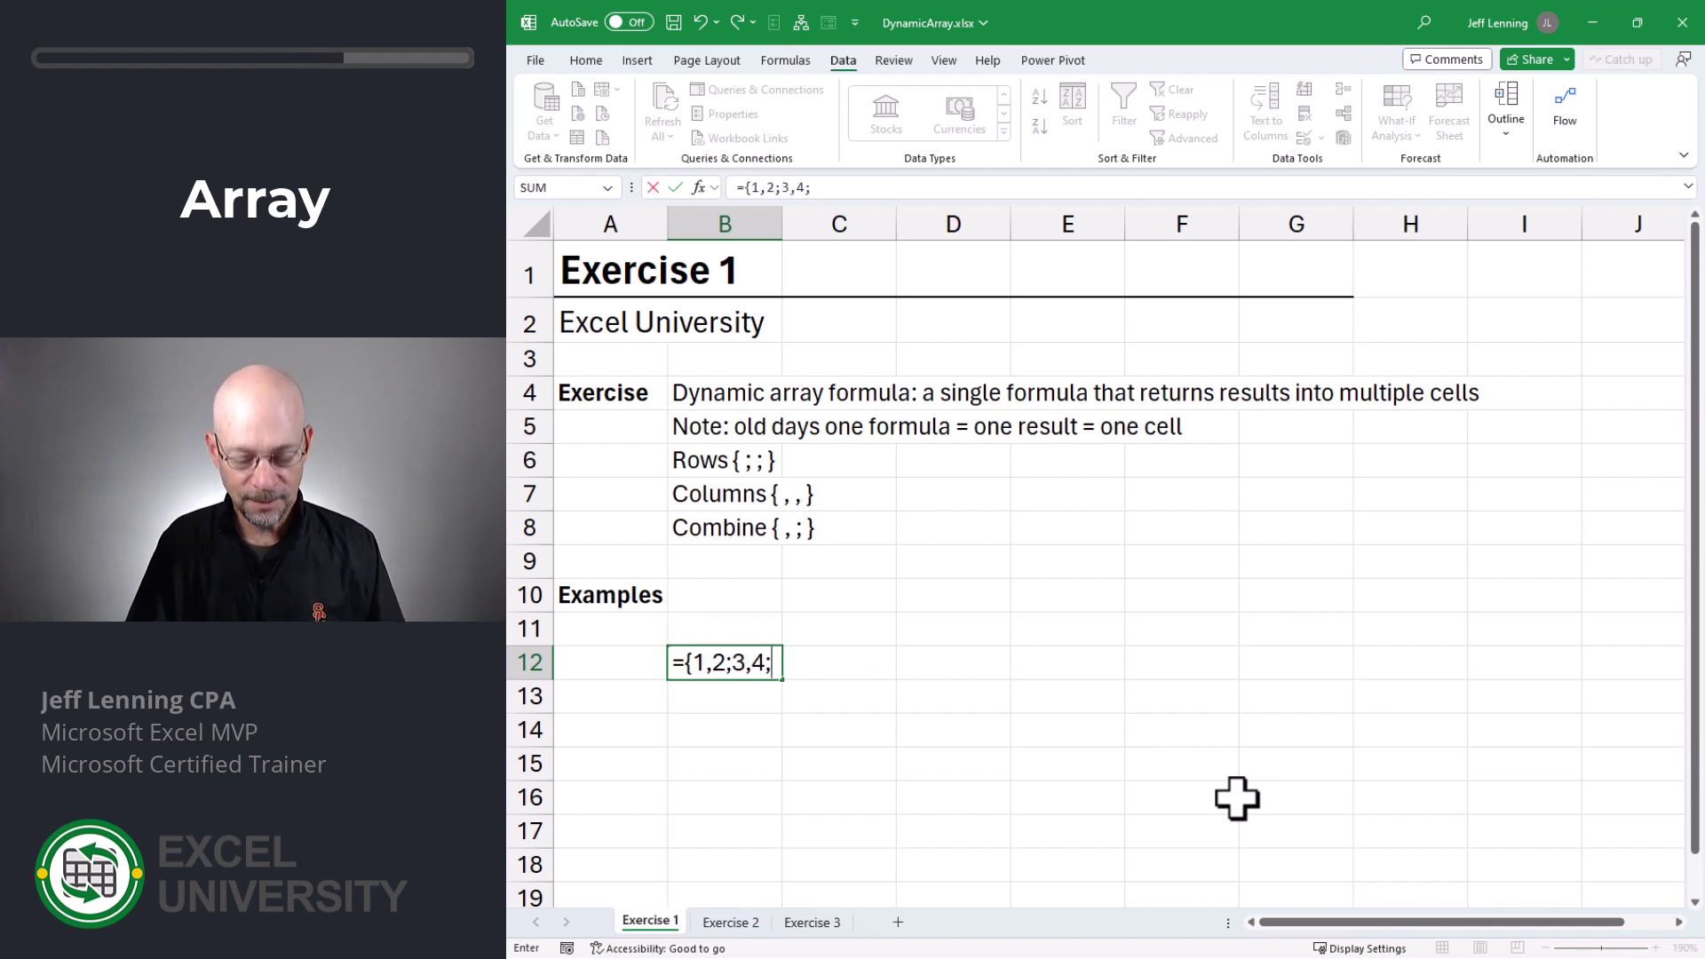
pyautogui.write('5,6')
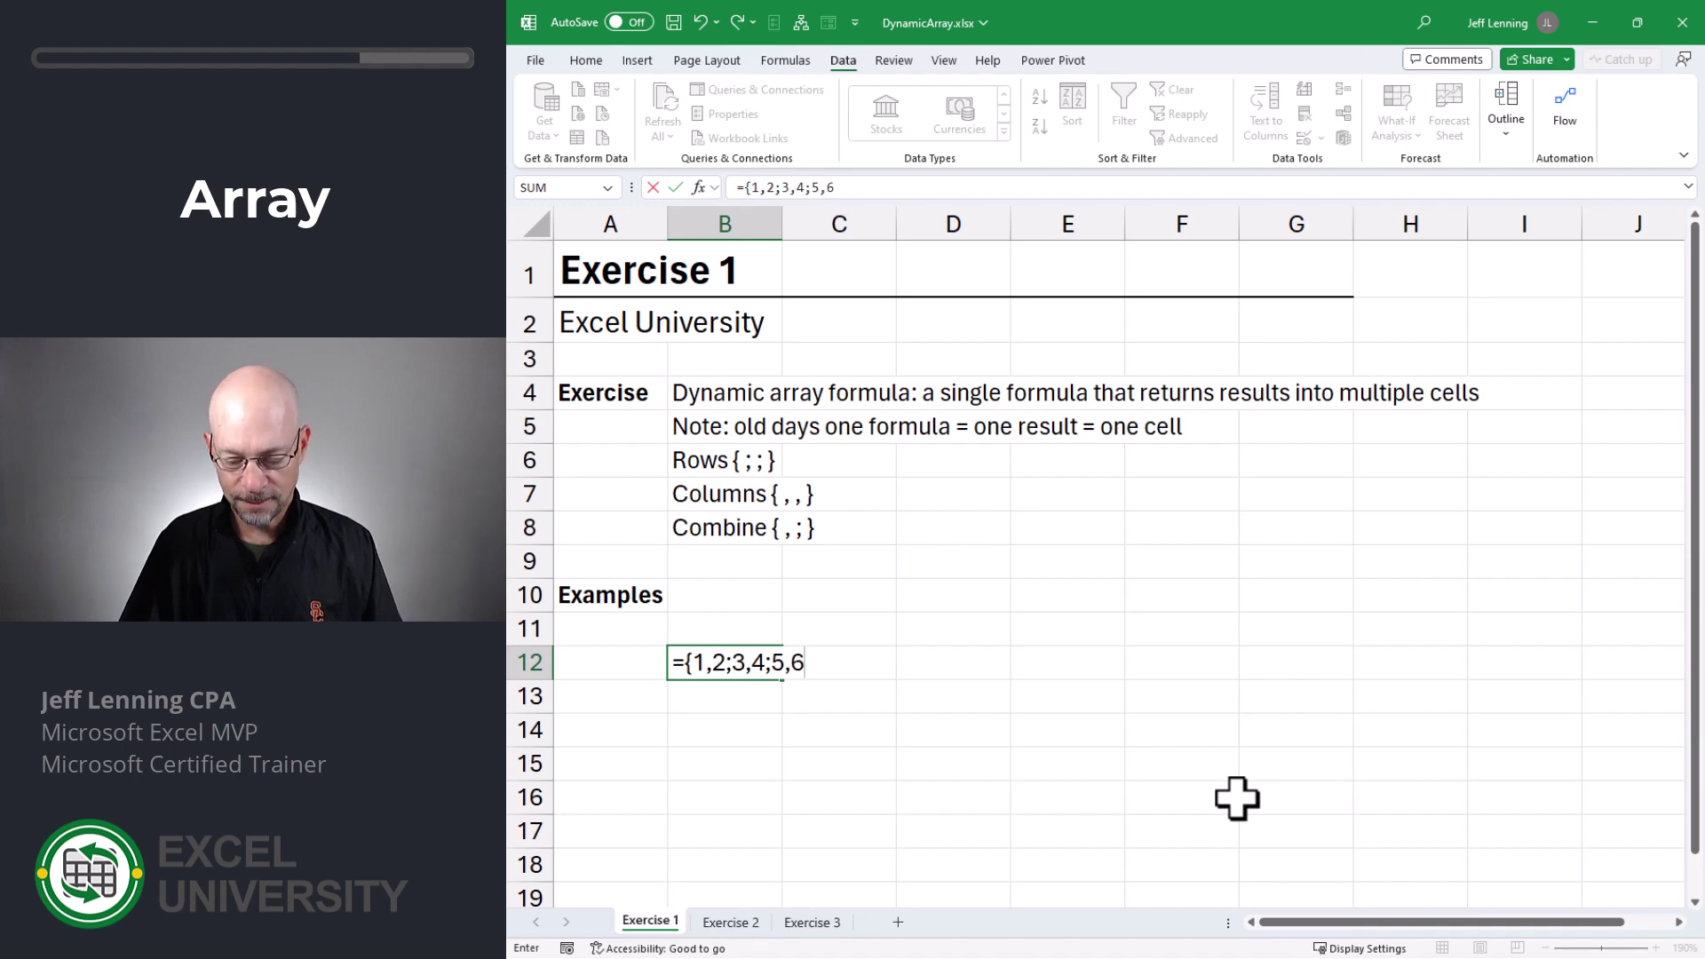
pyautogui.write('}')
pyautogui.press('Return')
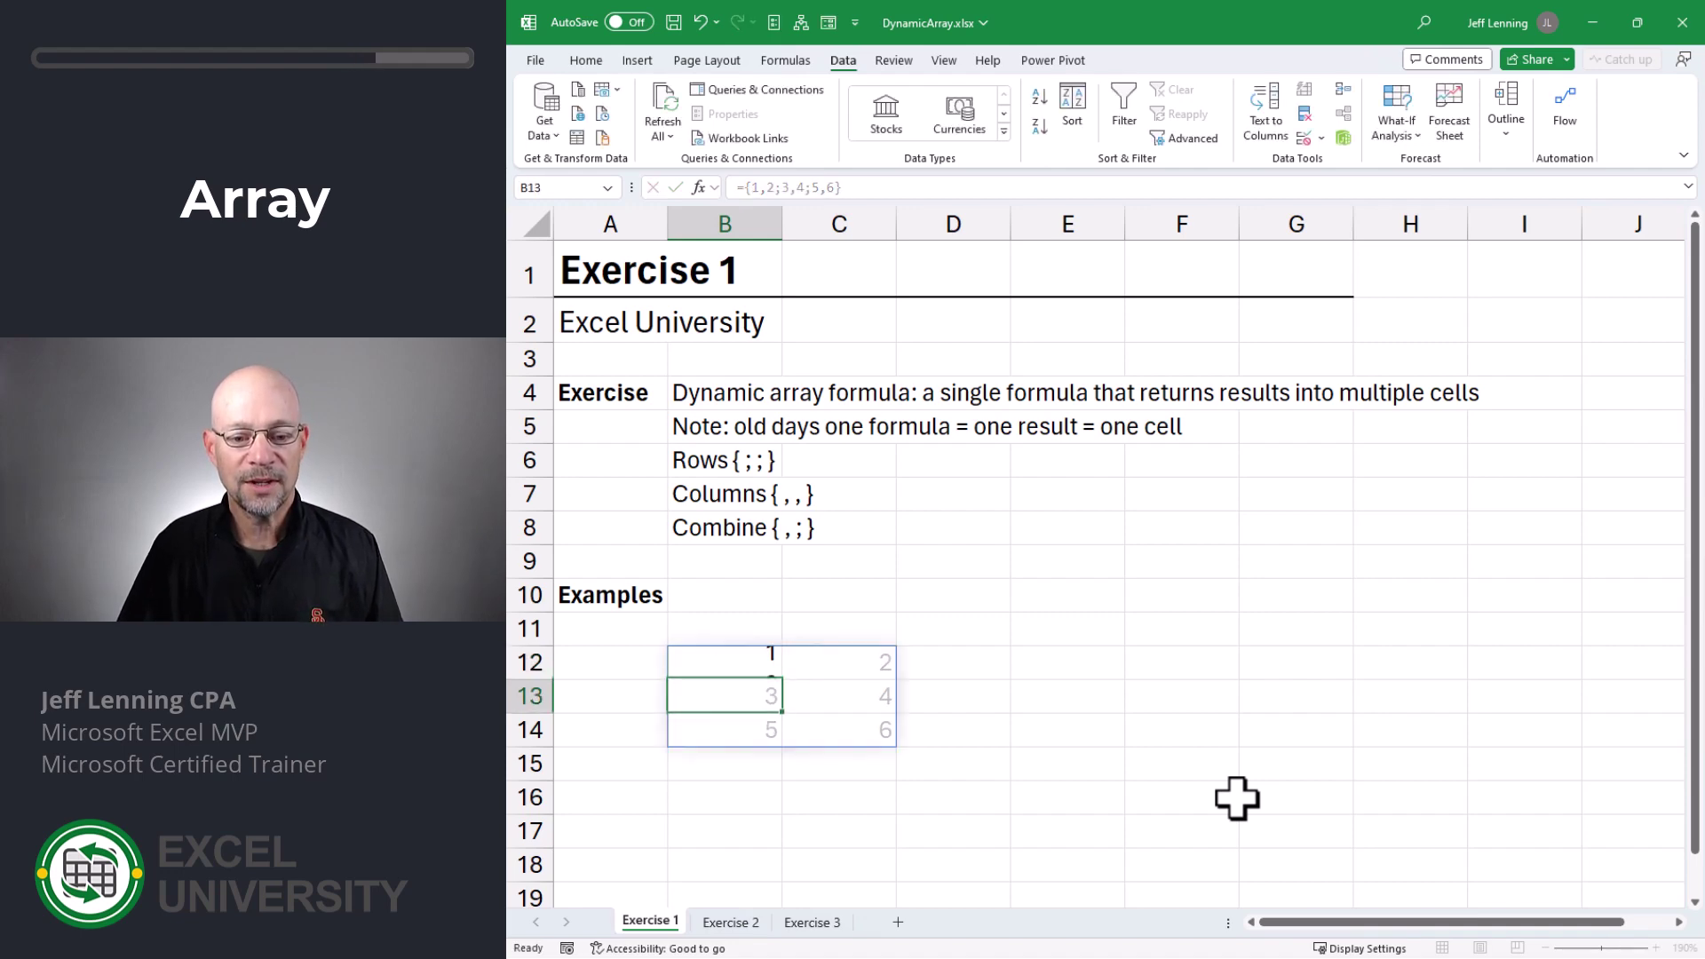
pyautogui.press('Up')
pyautogui.press('F2')
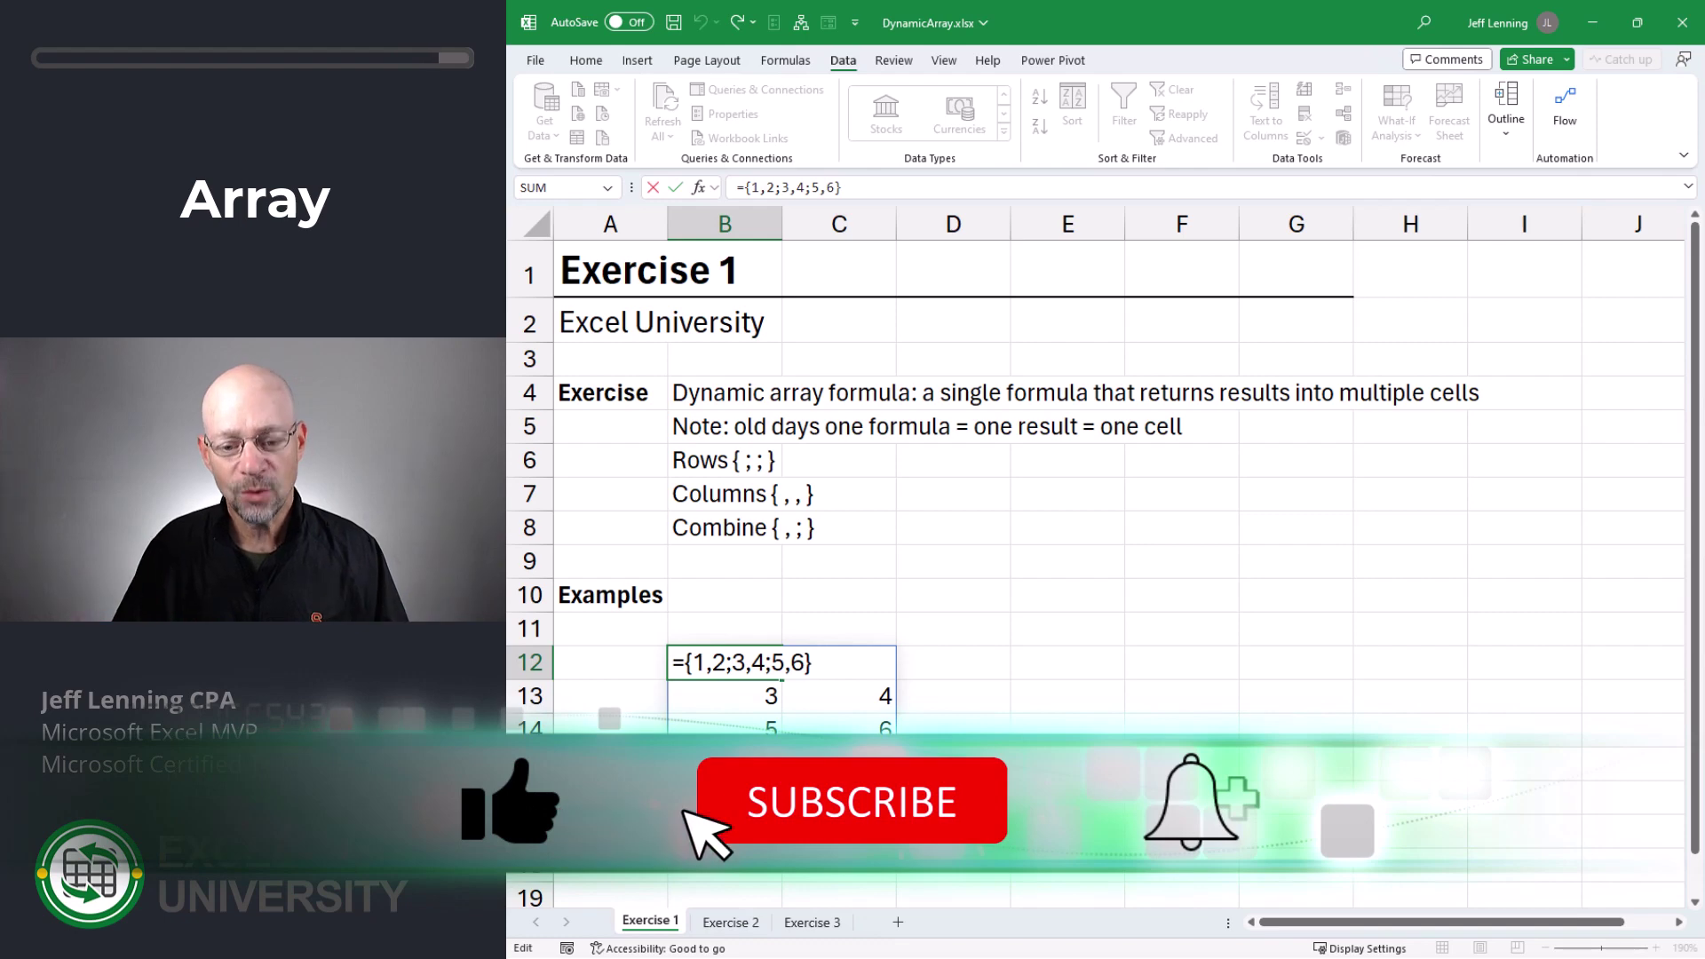
pyautogui.press('Escape')
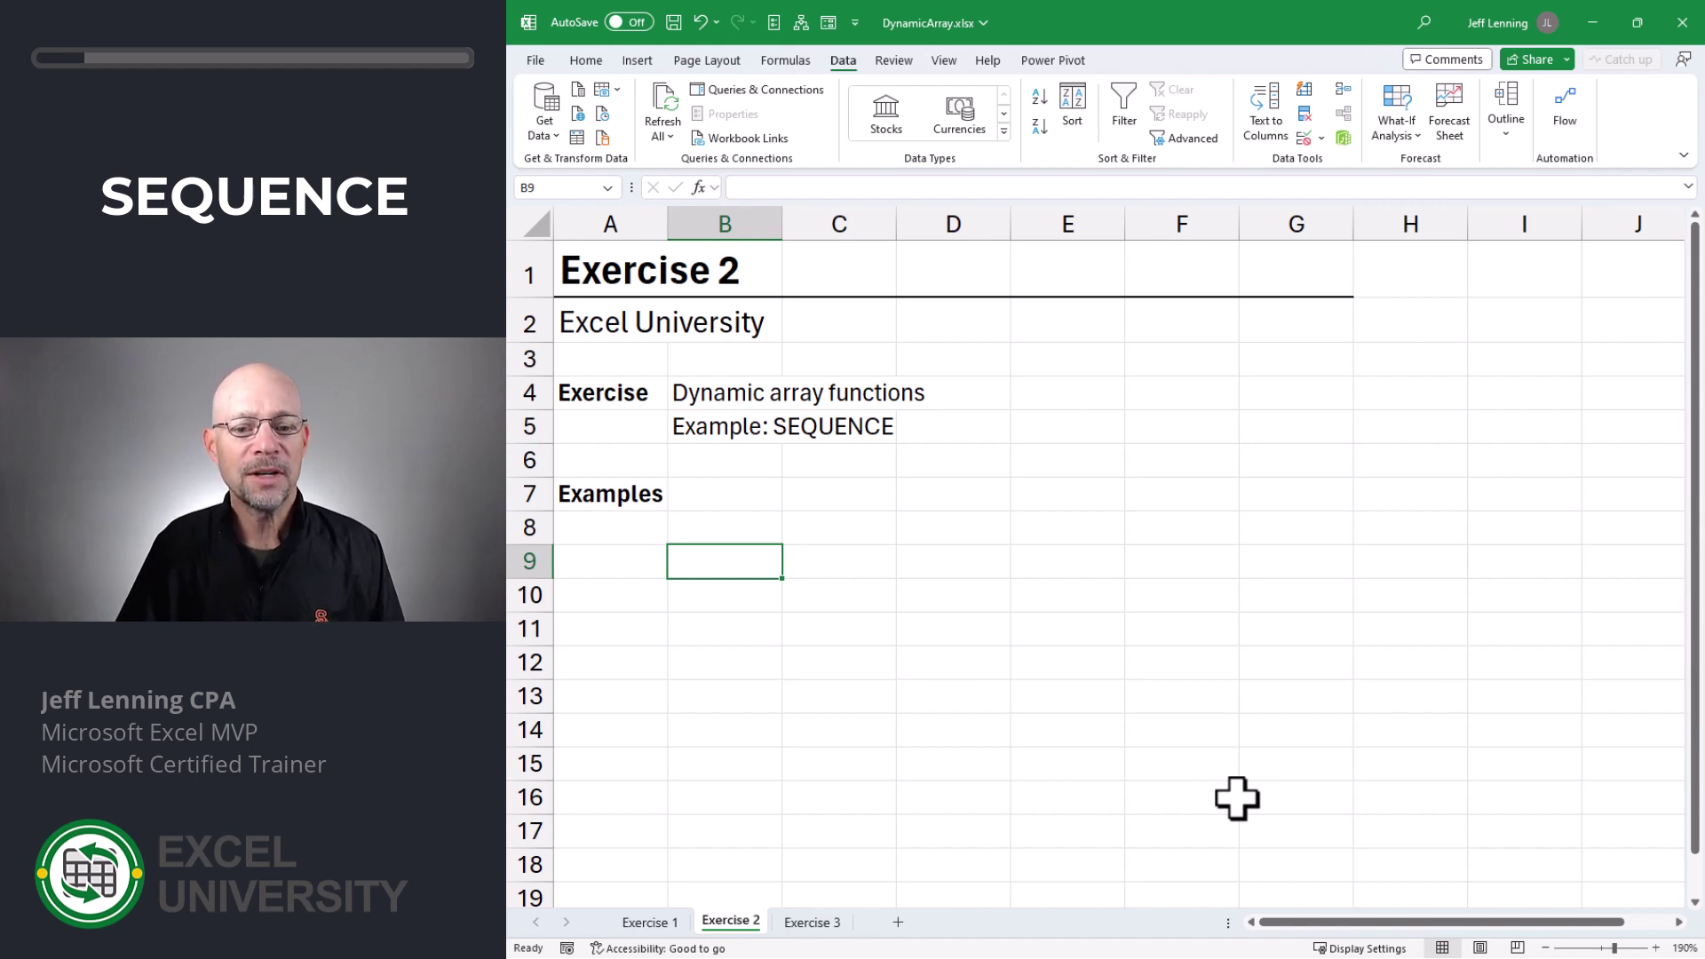
# - Enter =SEQUENCE(3) in B9 so 1, 2, 3 spill down to B11
pyautogui.write('=seq')
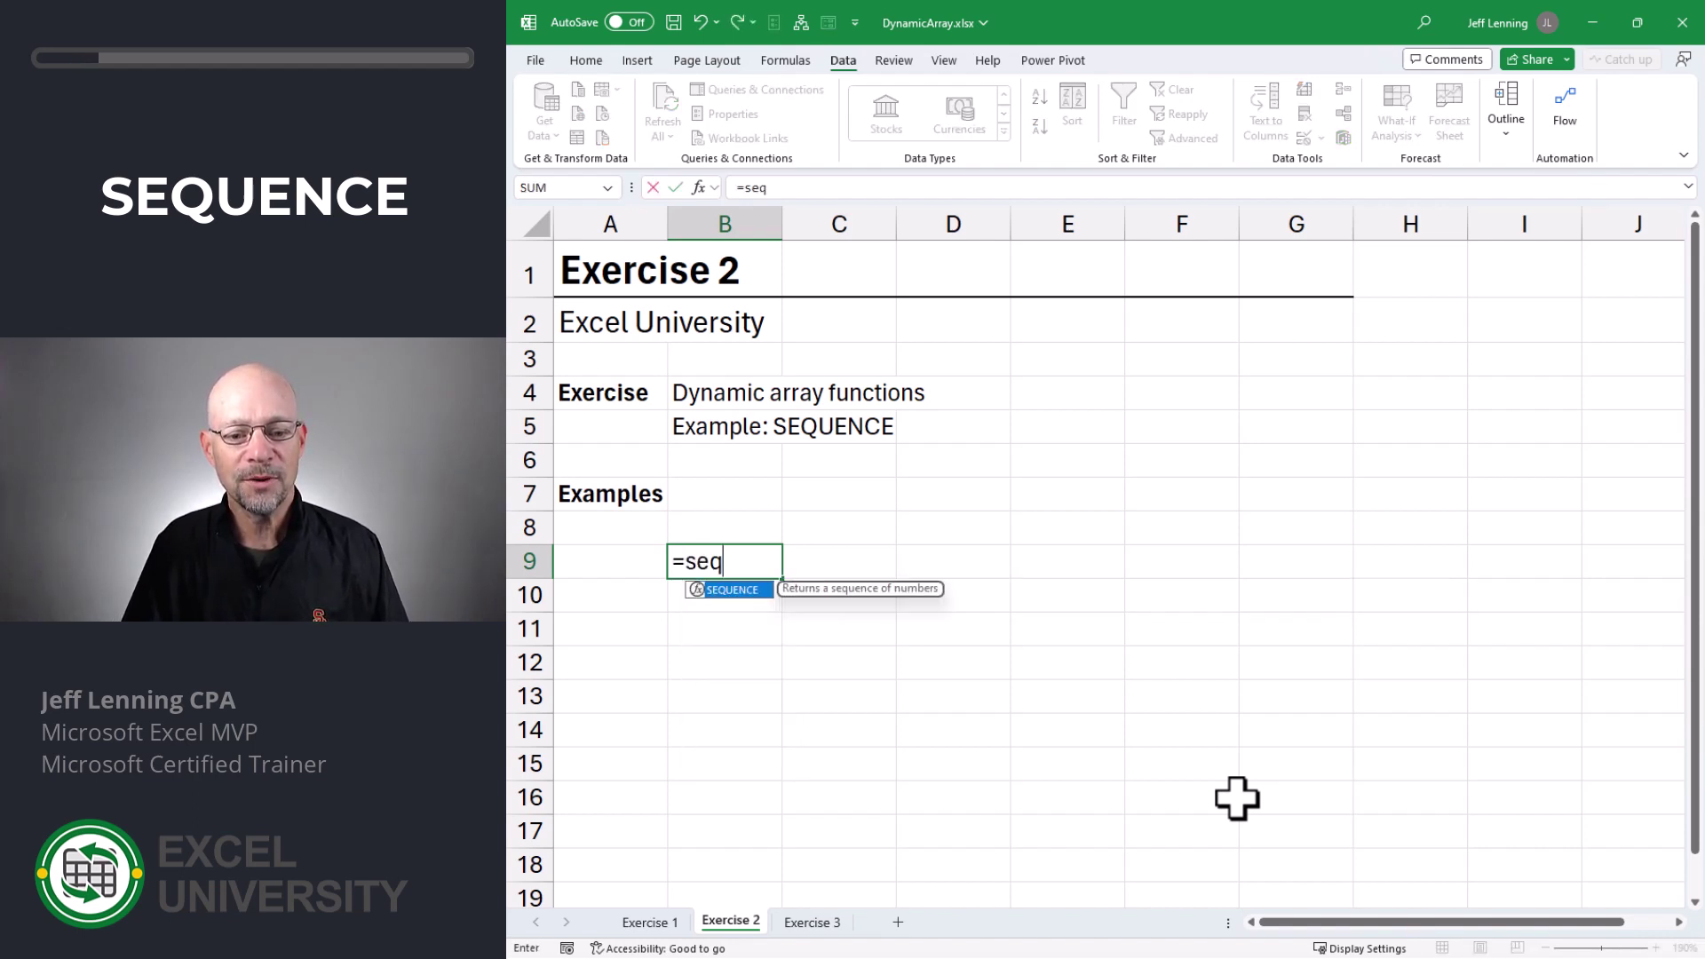
pyautogui.press('Tab')
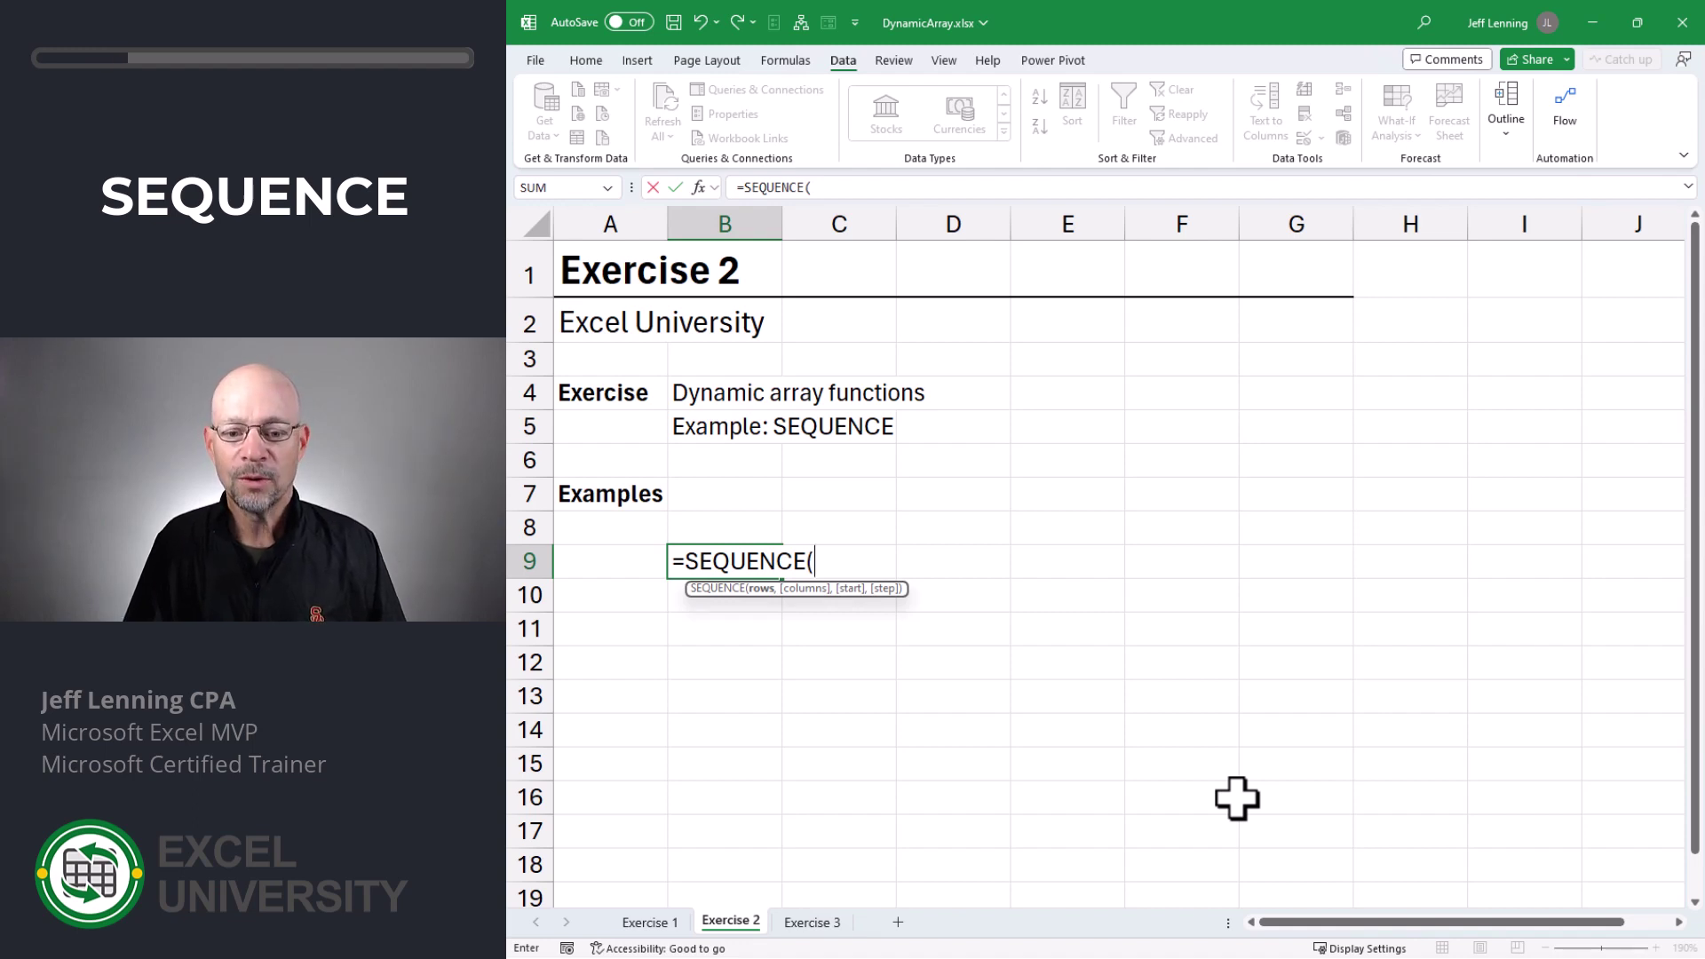
pyautogui.write('3')
pyautogui.press('Return')
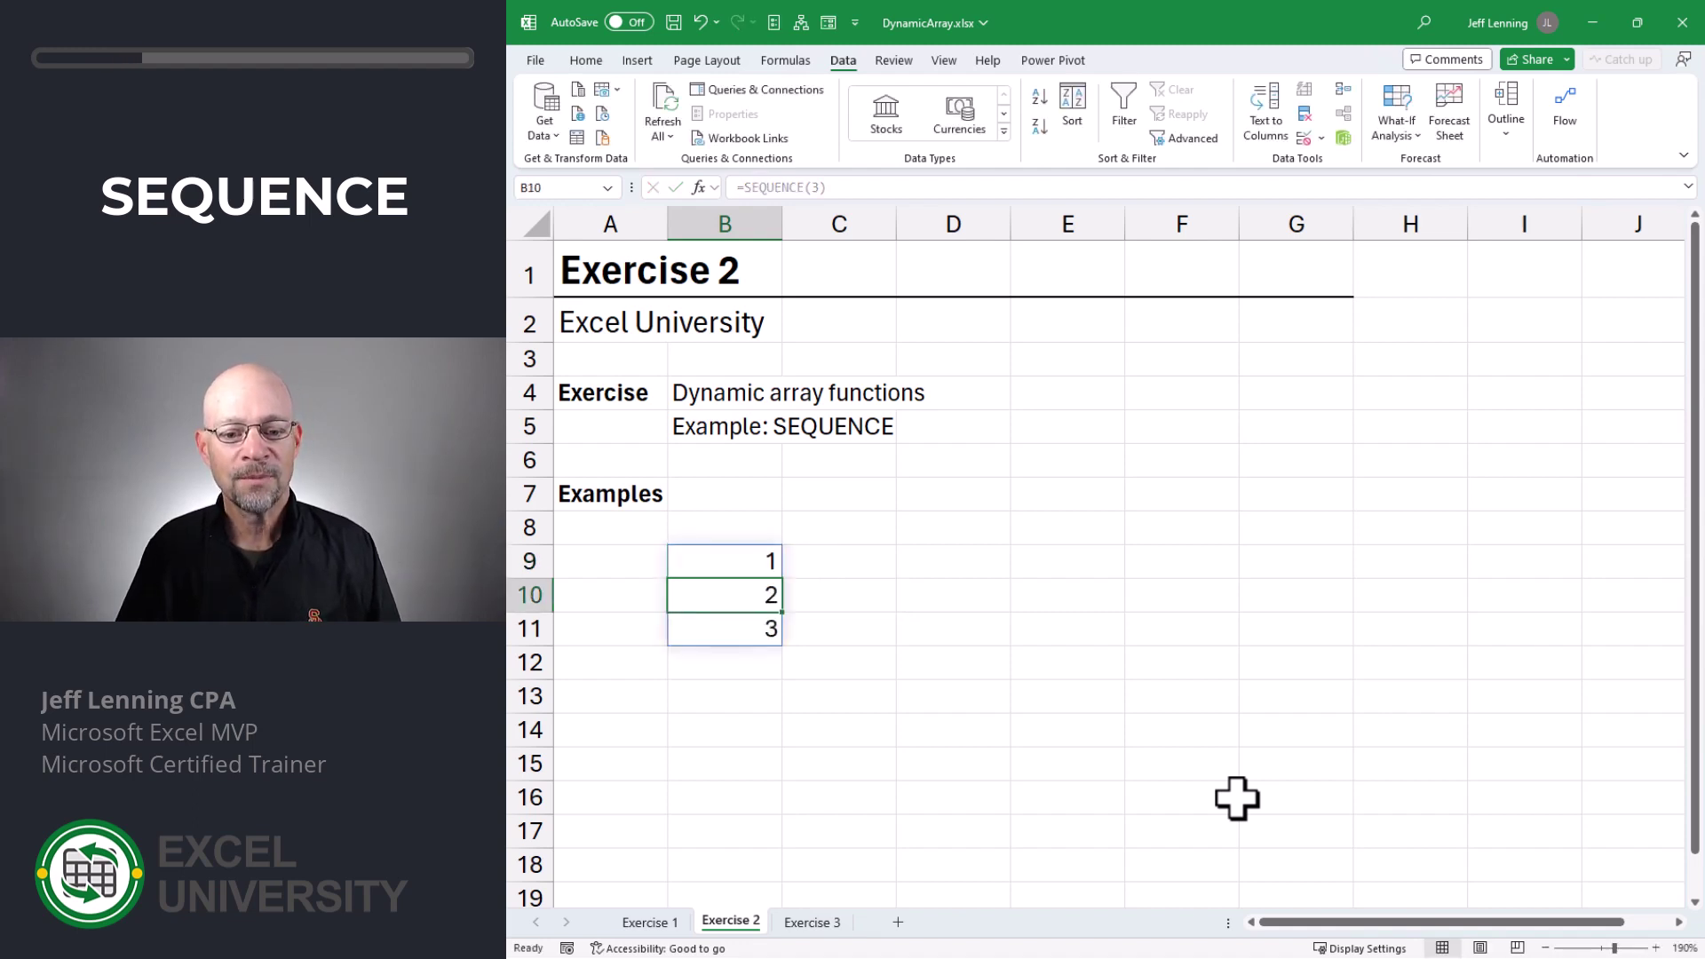
pyautogui.press('Up')
pyautogui.press('F2')
pyautogui.press('BackSpace')
pyautogui.write(',')
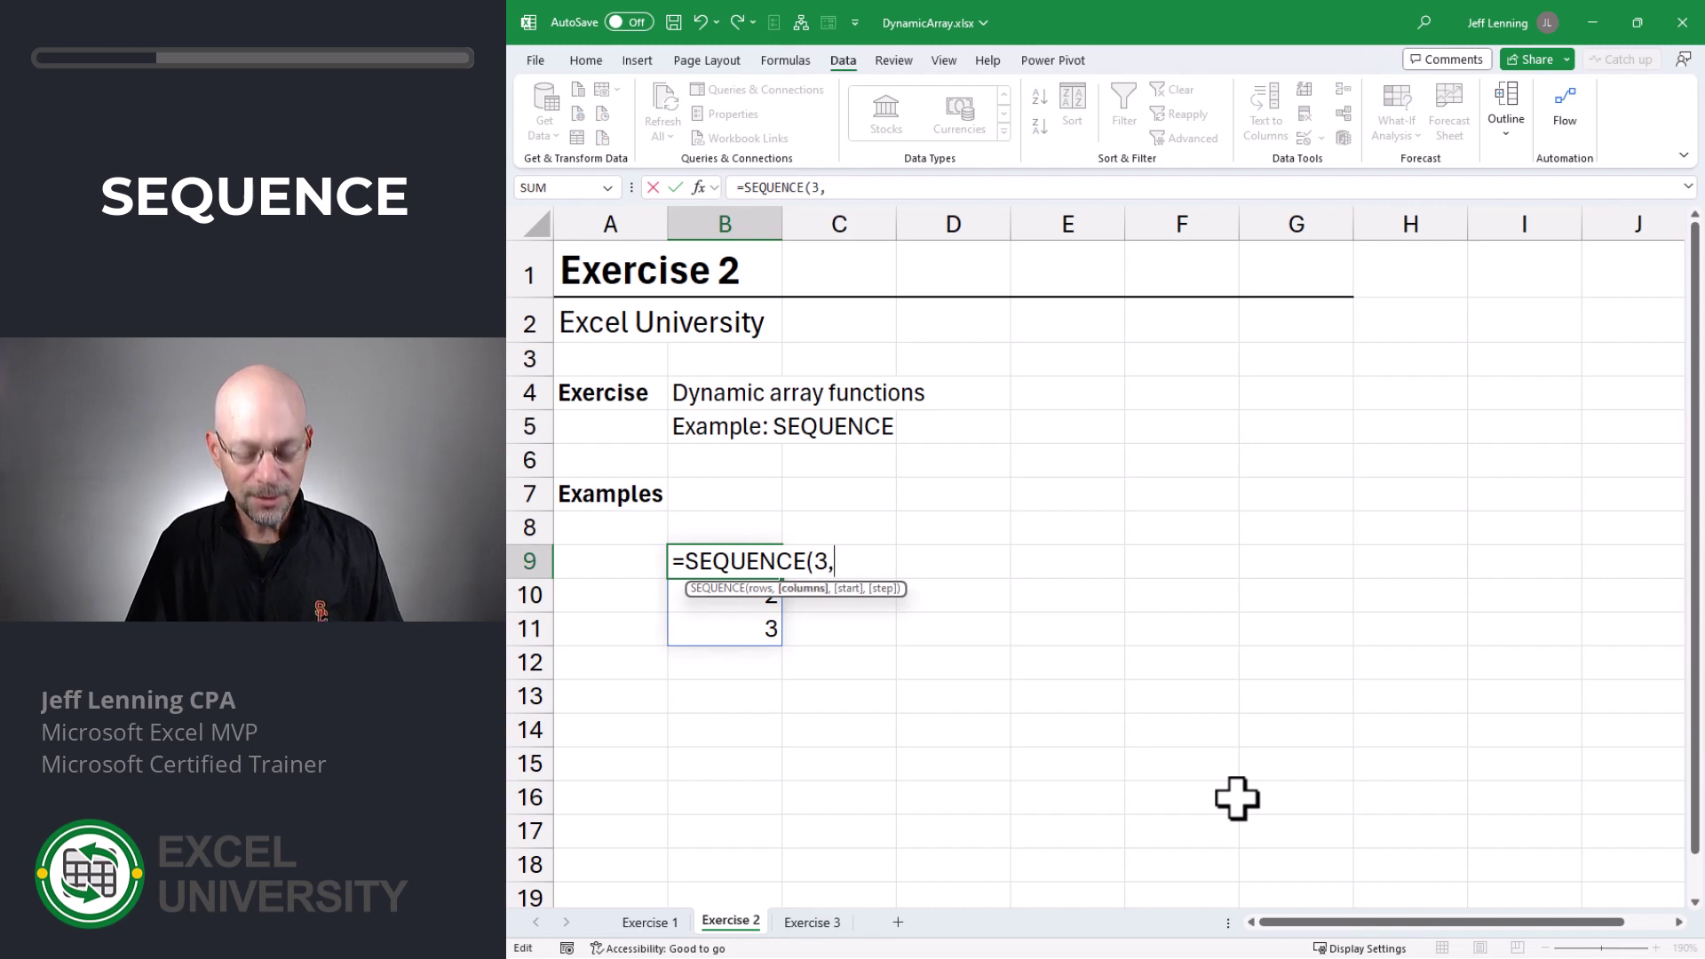
pyautogui.write('3)')
pyautogui.press('Return')
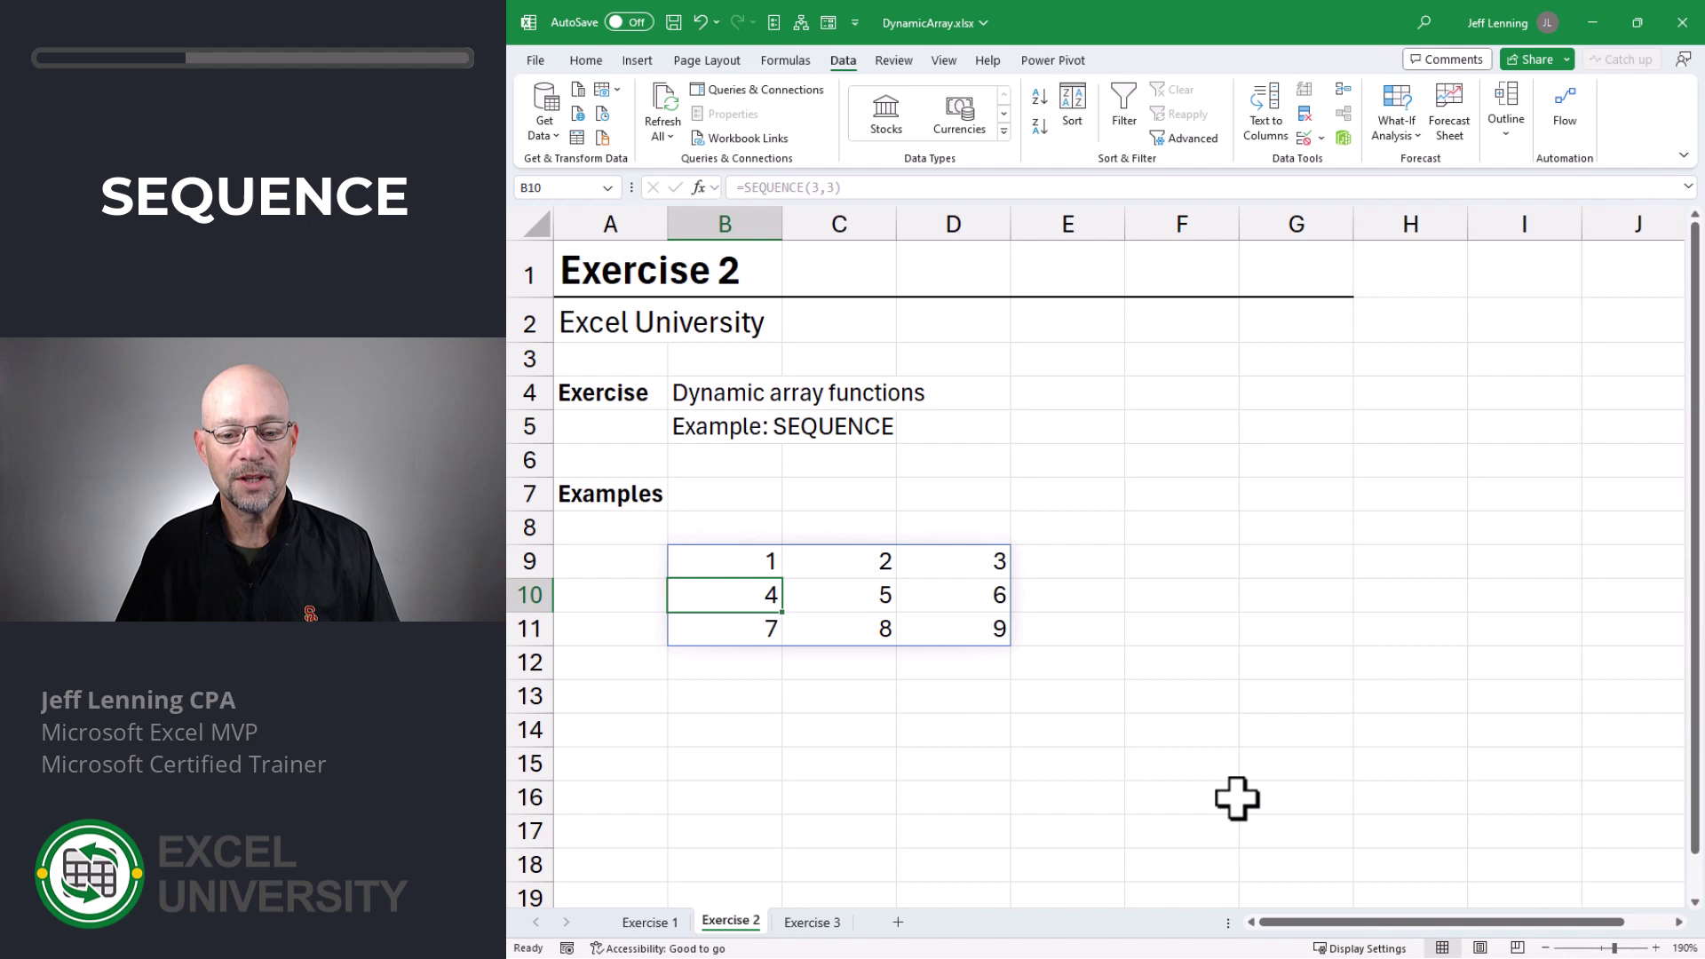
pyautogui.press('Up')
pyautogui.press('F2')
pyautogui.press('Left')
pyautogui.press('Left')
pyautogui.press('Left')
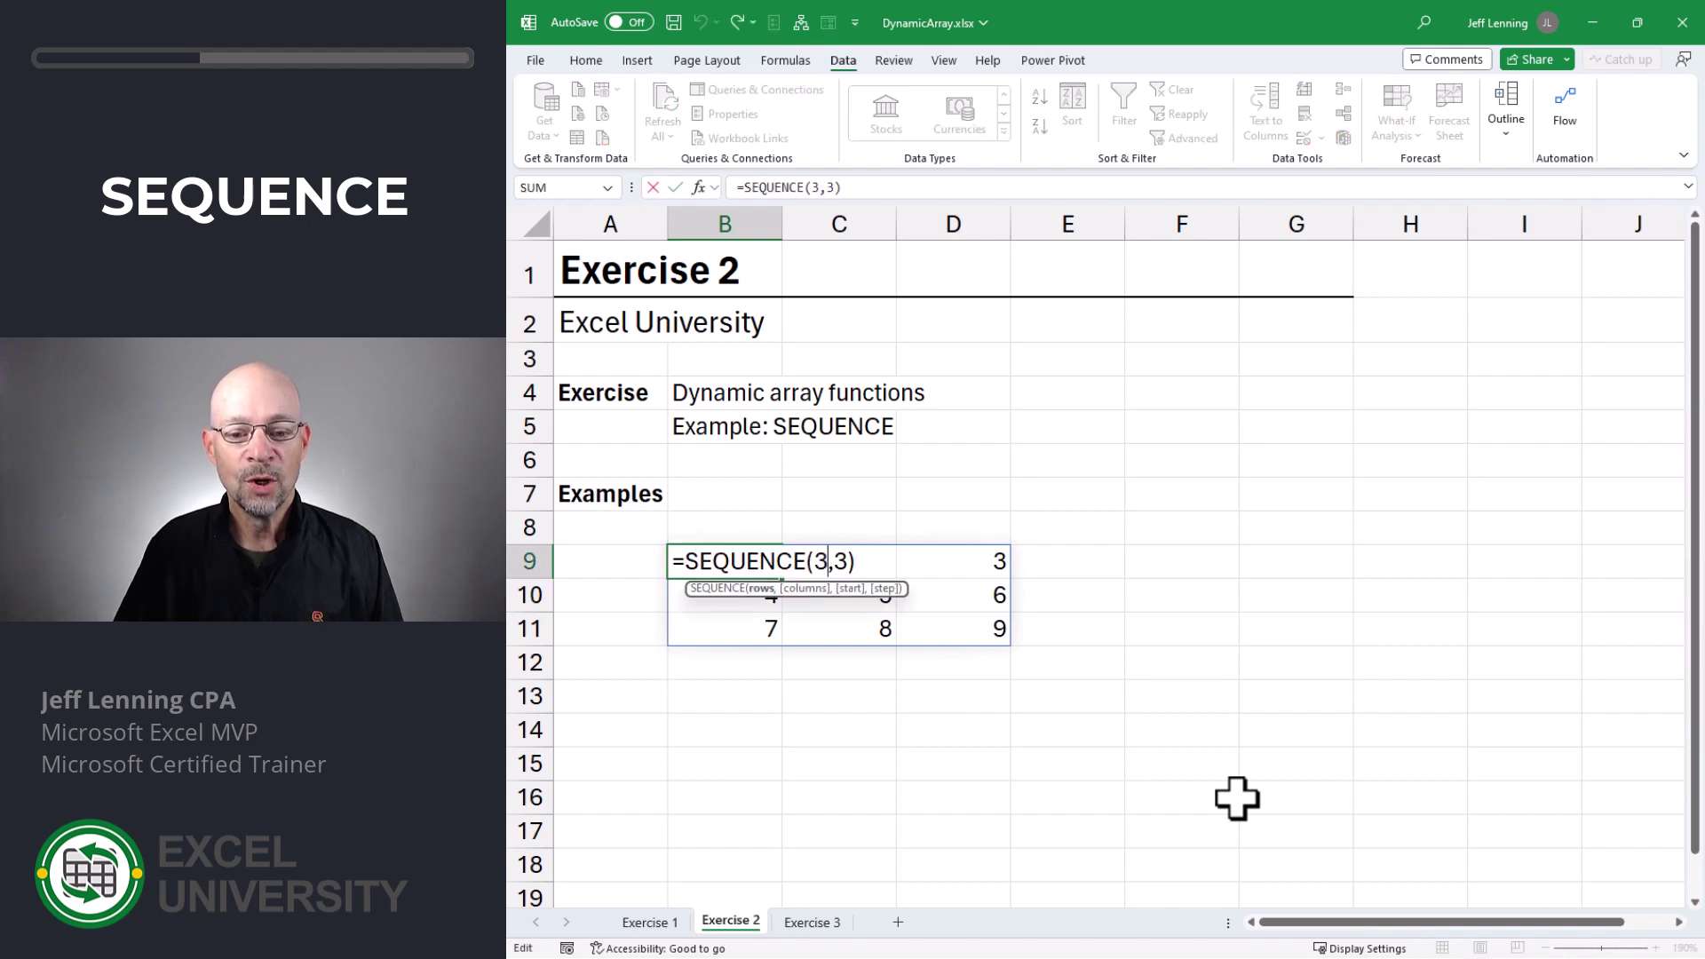
pyautogui.press('BackSpace')
pyautogui.write('1')
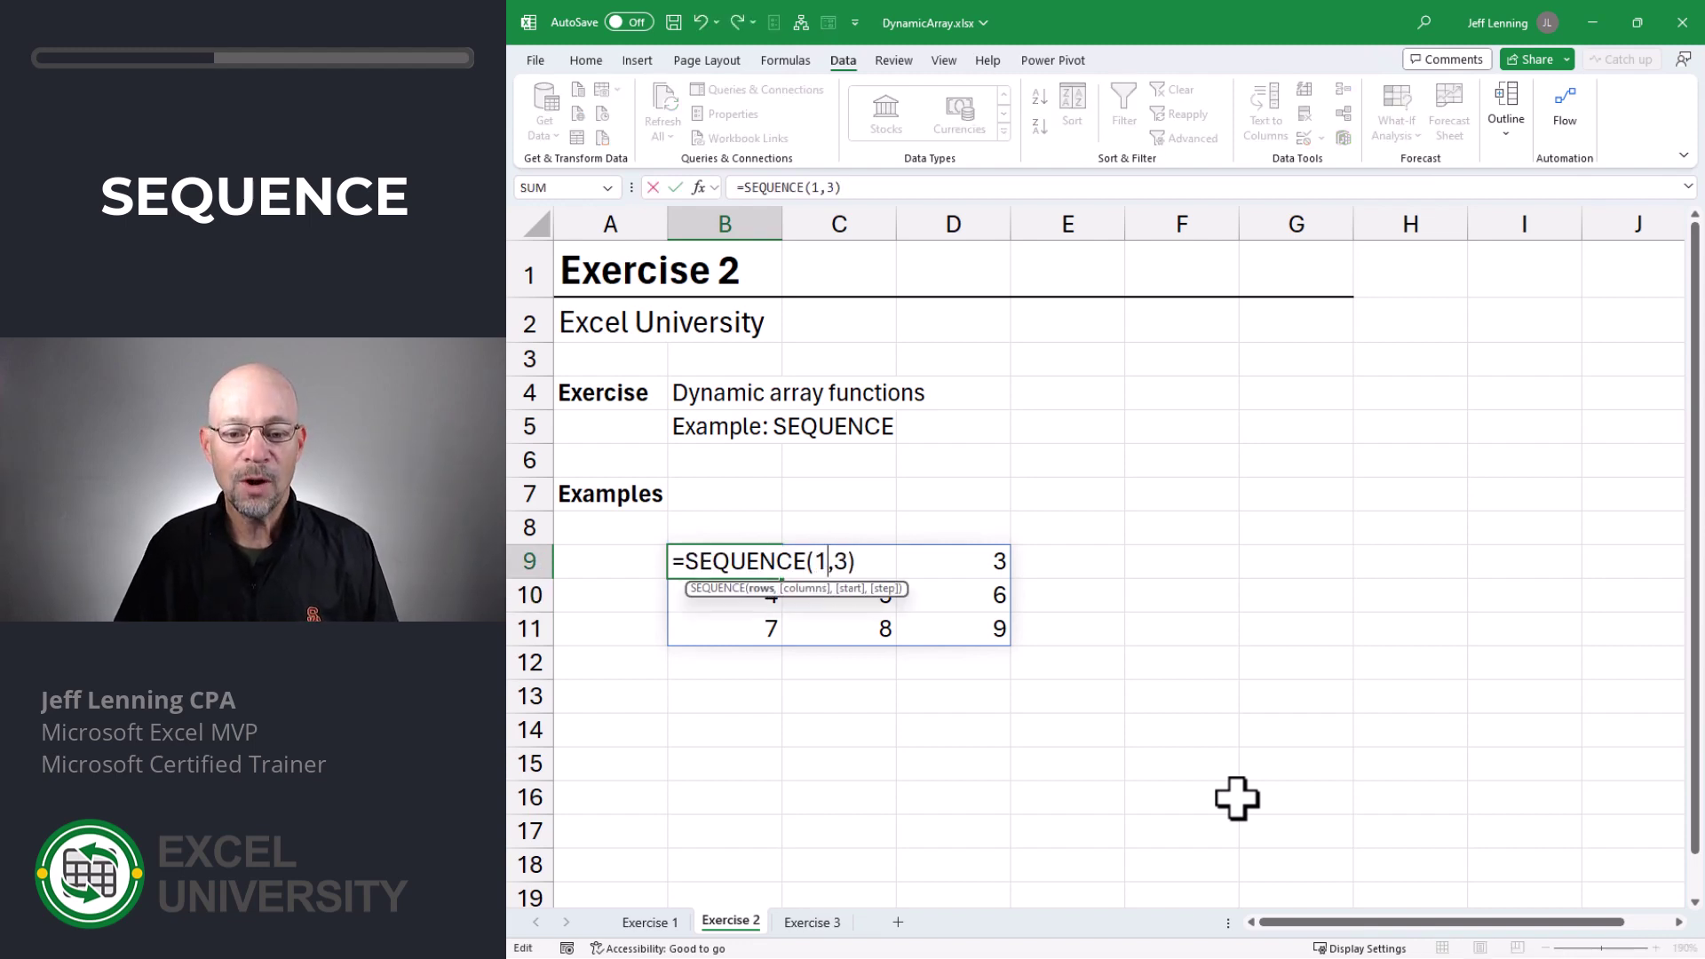
pyautogui.press('Return')
pyautogui.press('Up')
pyautogui.press('F2')
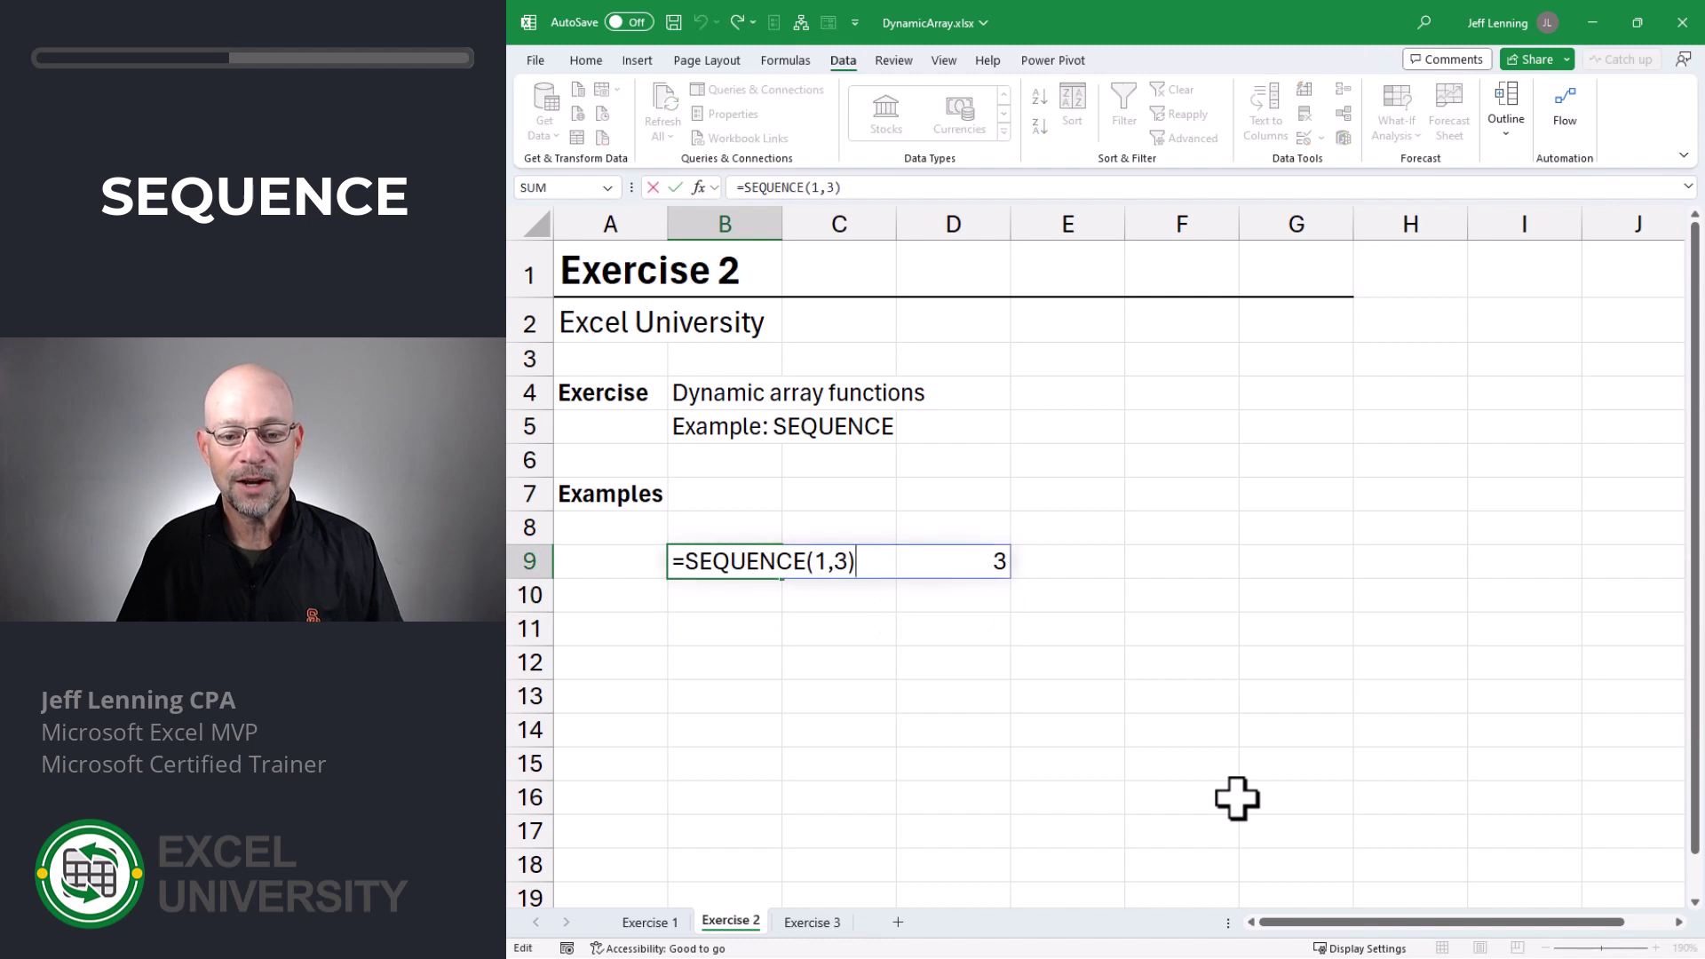
pyautogui.press('BackSpace')
pyautogui.write('3')
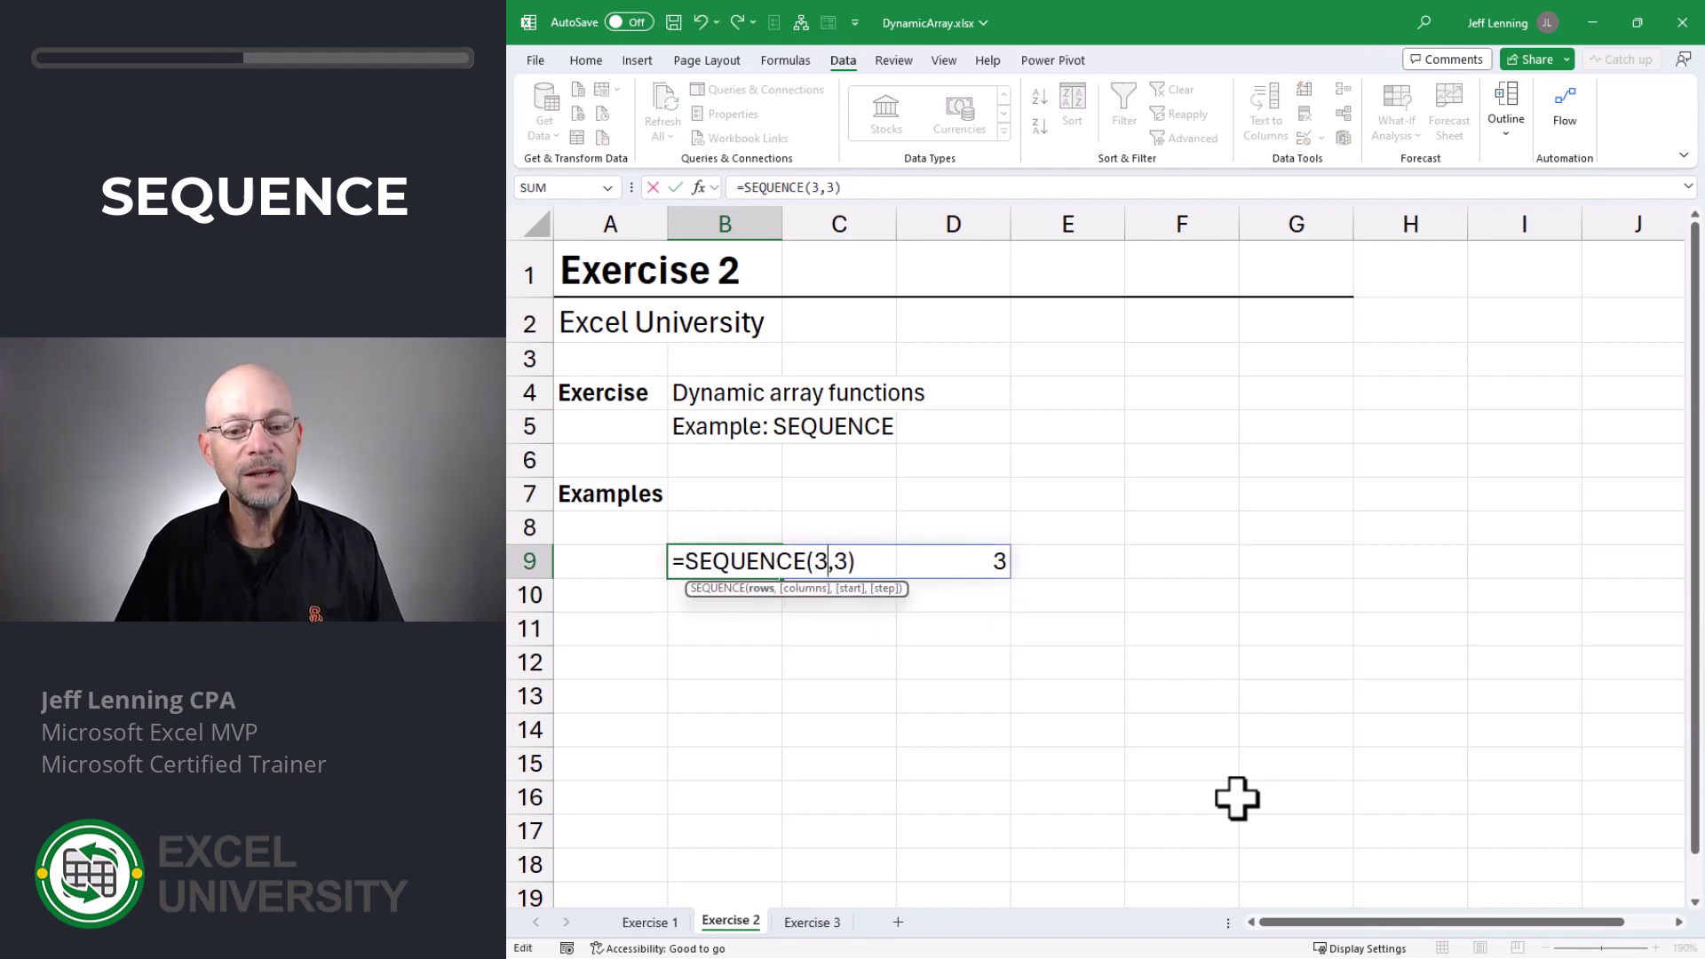
pyautogui.press('Return')
pyautogui.press('Up')
pyautogui.press('F2')
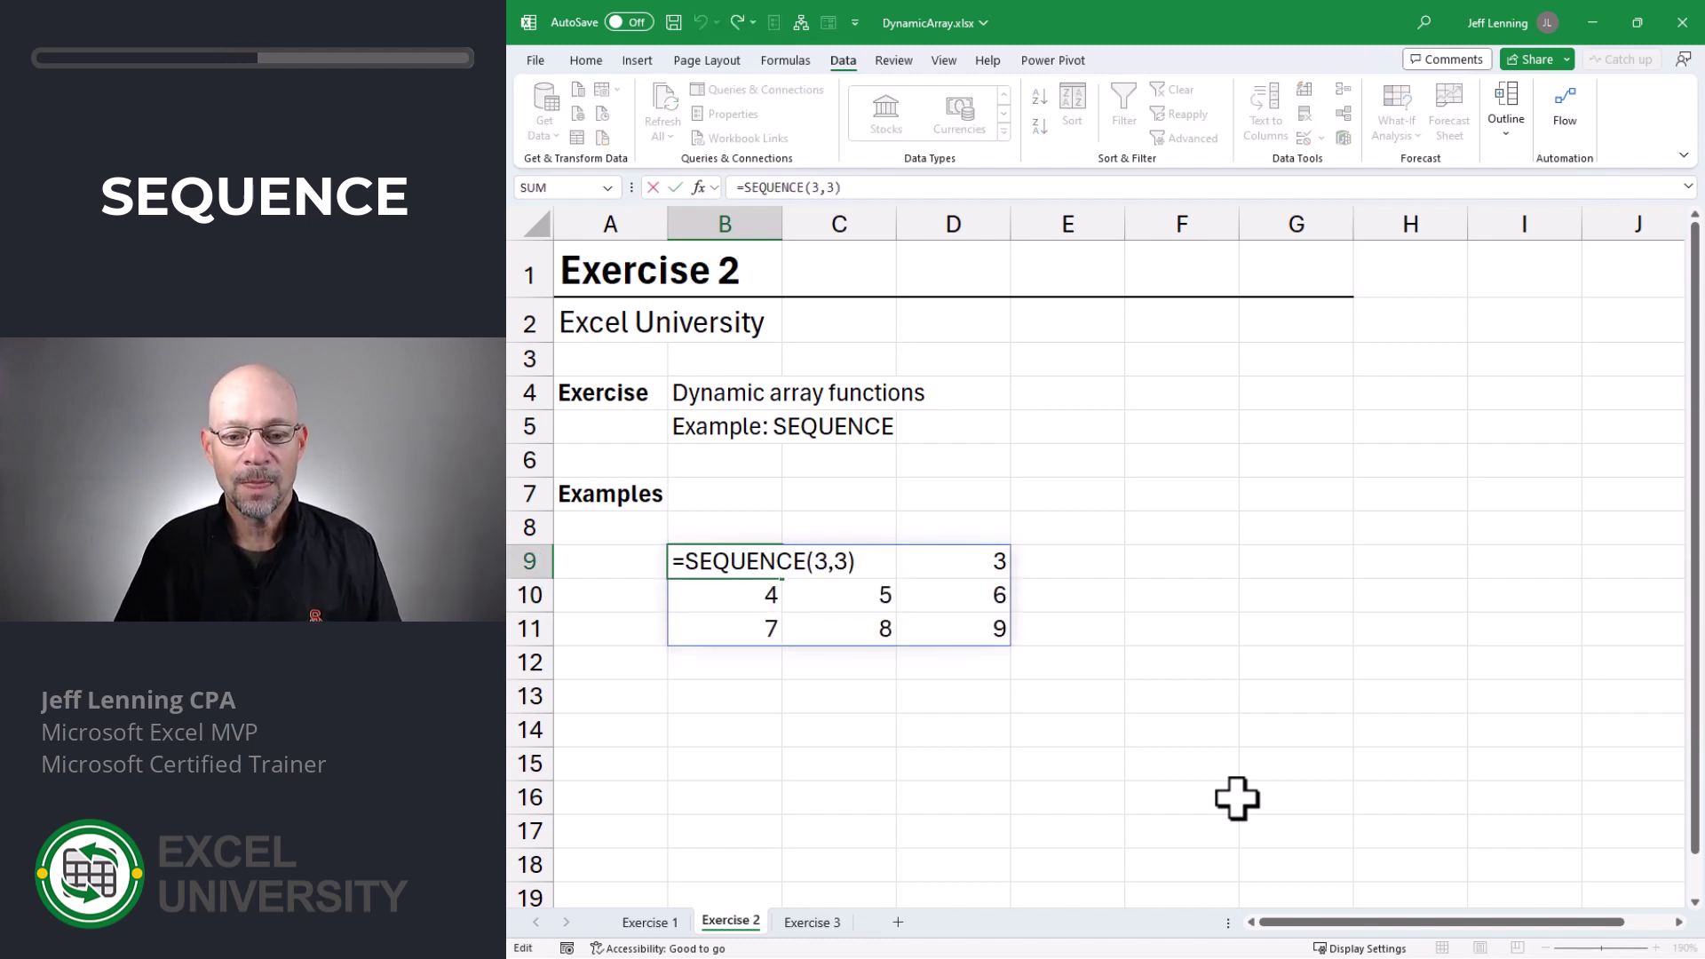
# - Add a start value of 100 so B9 holds =SEQUENCE(3,3,100)
pyautogui.press('Left')
pyautogui.write(',')
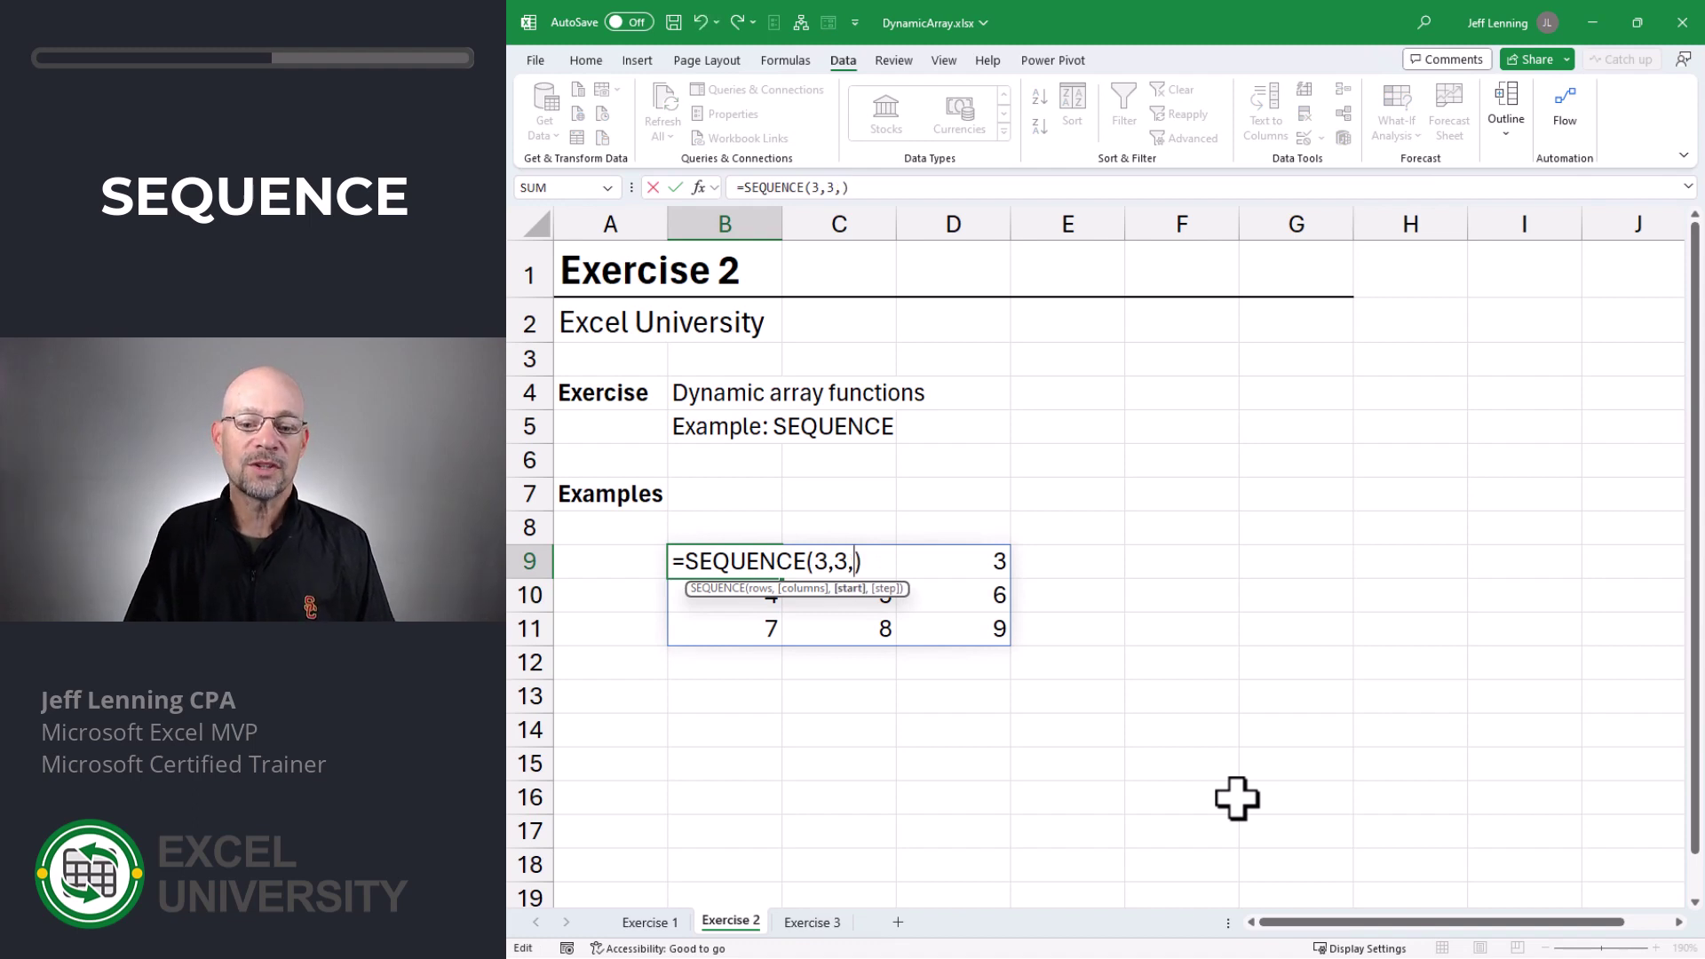
pyautogui.write('100')
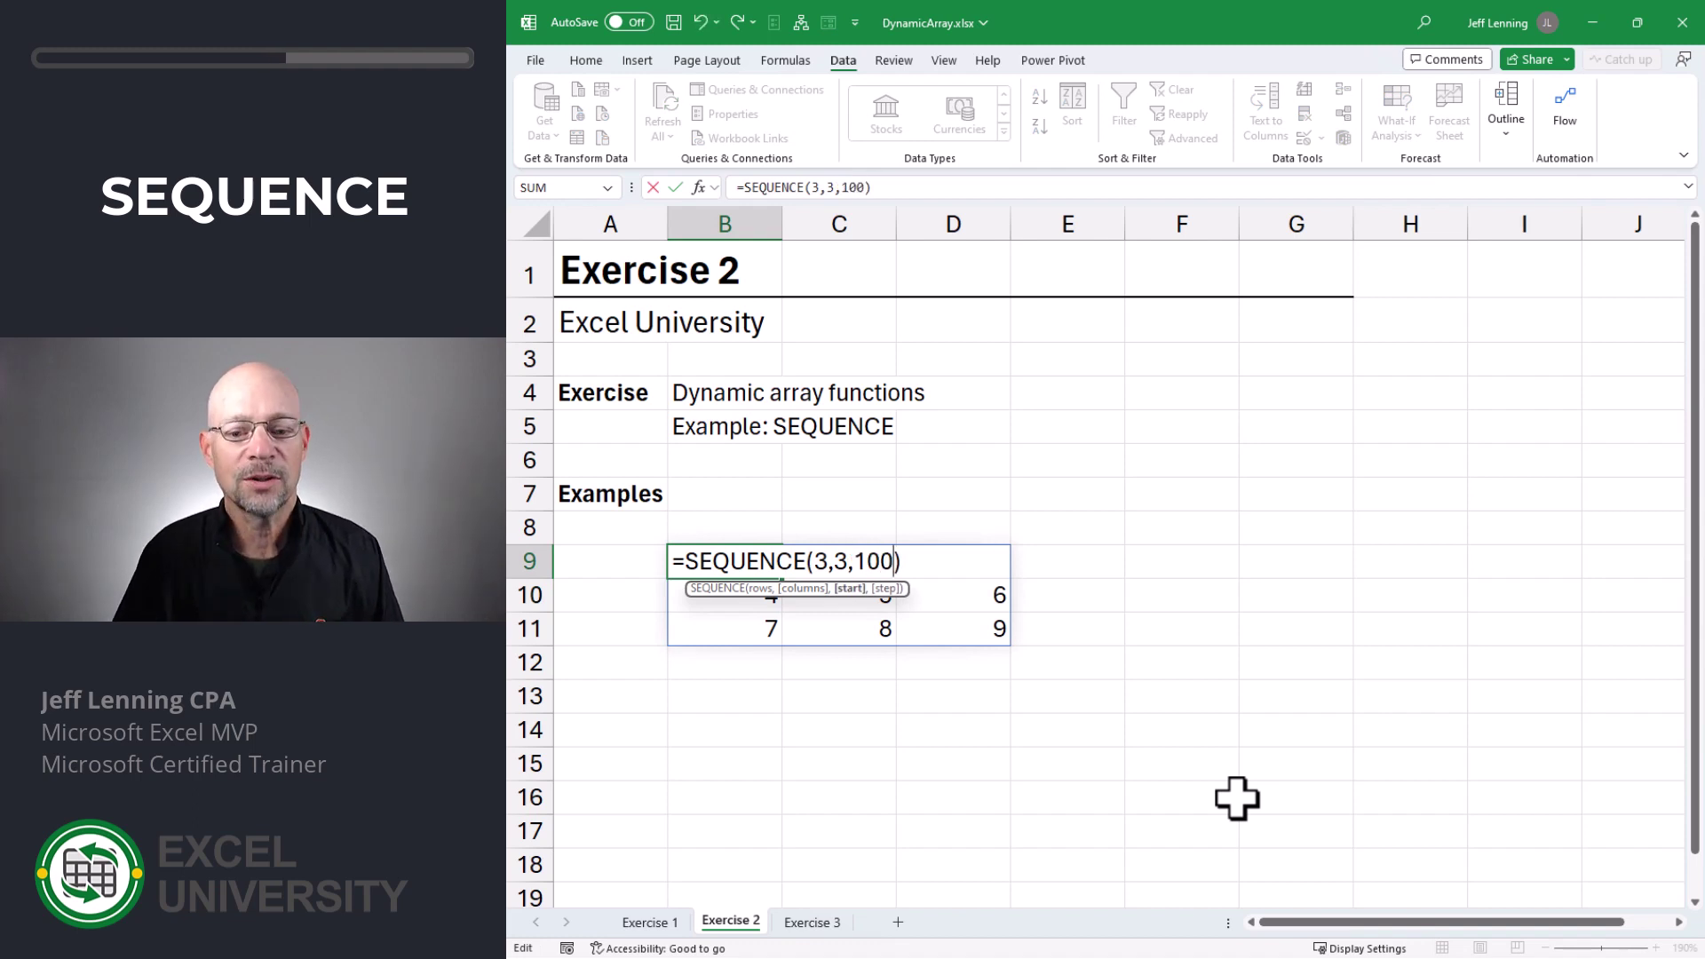
pyautogui.press('Return')
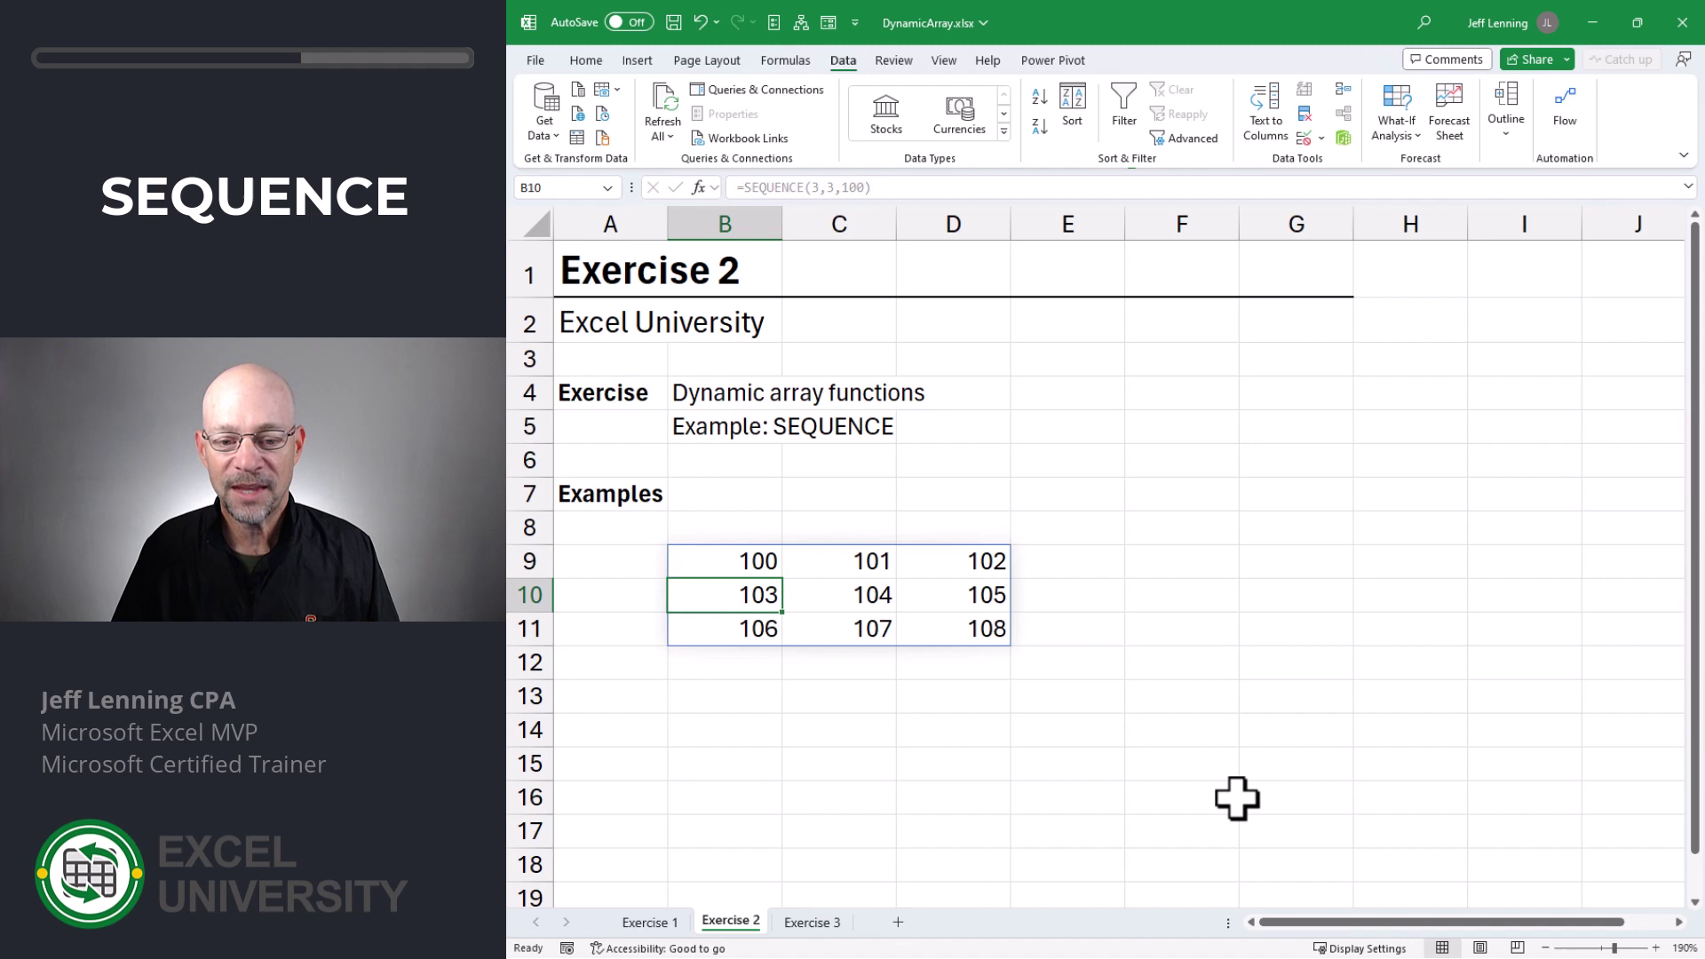
# - Add a step of 10, making B9 =SEQUENCE(3,3,100,10) to spill 100–180
pyautogui.press('Up')
pyautogui.press('F2')
pyautogui.press('BackSpace')
pyautogui.write(',')
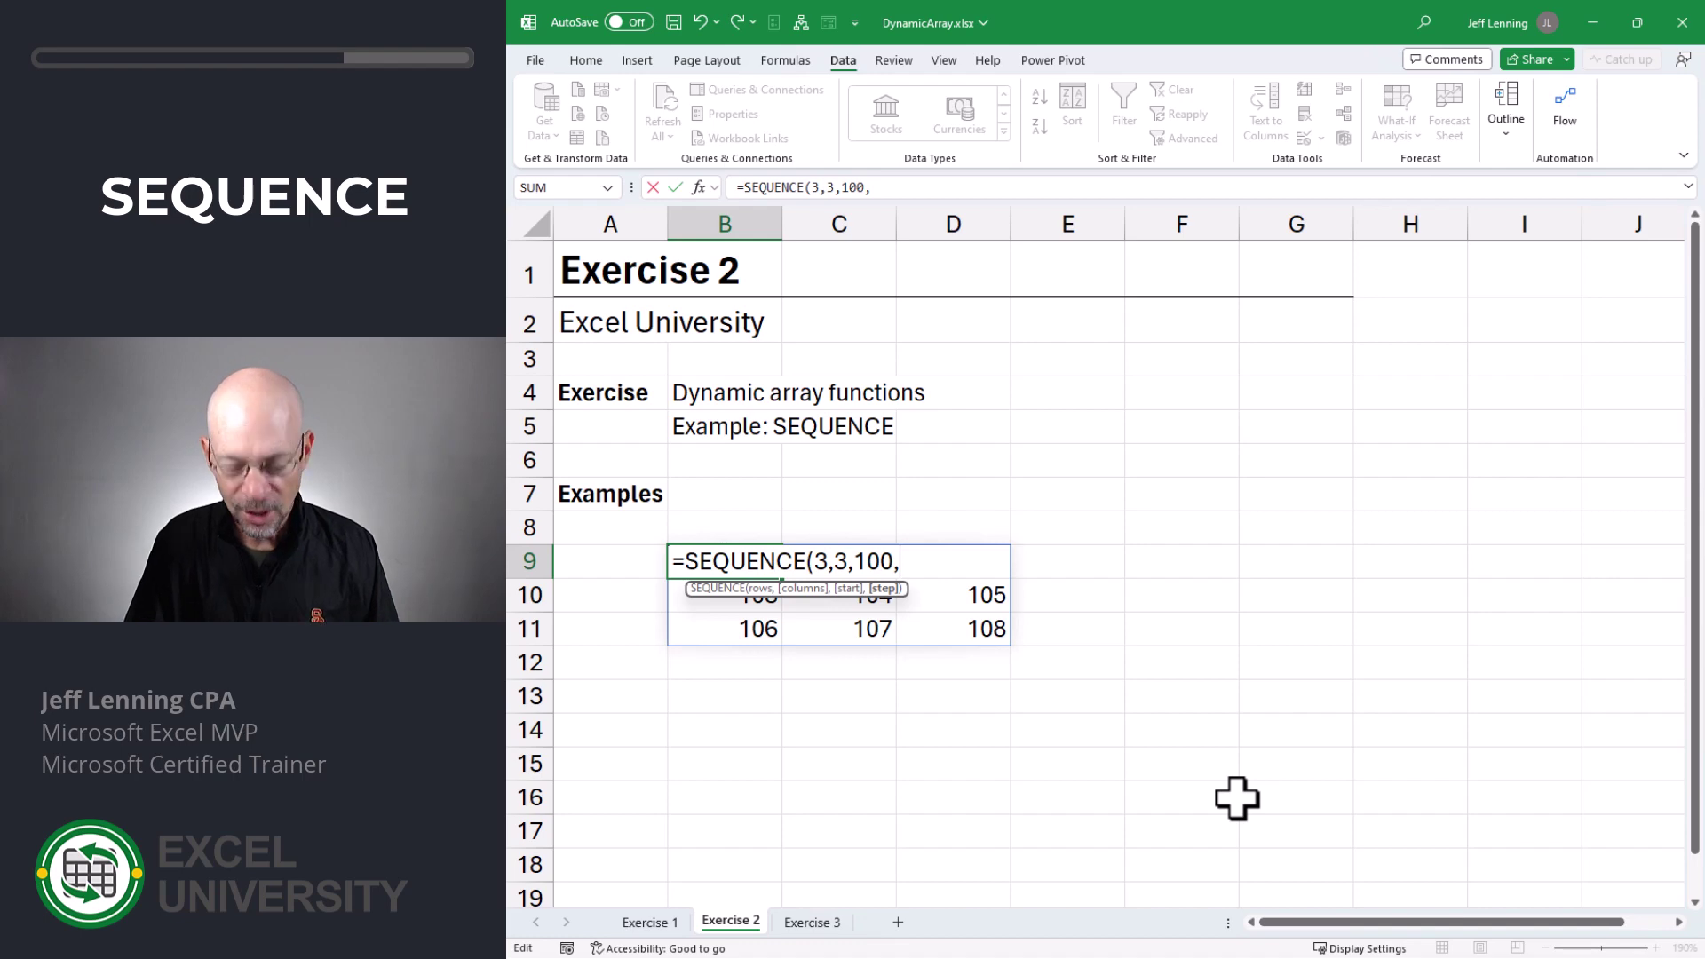
pyautogui.write('10)')
pyautogui.press('Return')
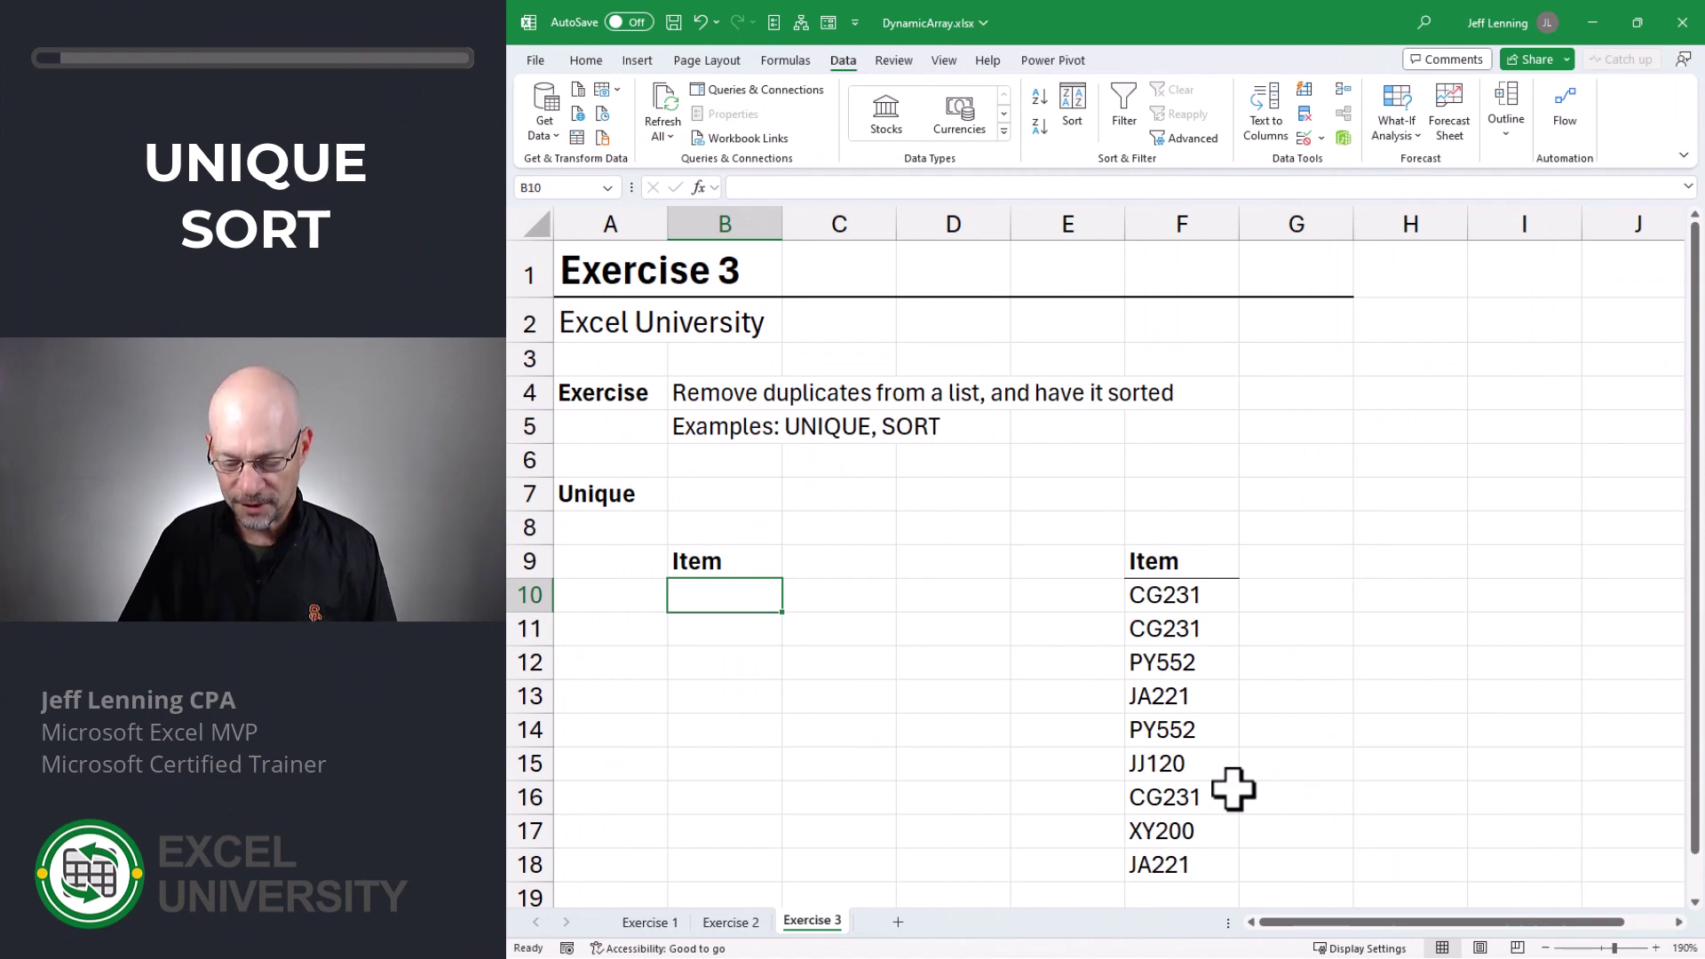
# - Review the nine-item list in F10:F18, noting repeats like CG231, then select B10
pyautogui.moveTo(1198, 594); pyautogui.dragTo(1190, 865)
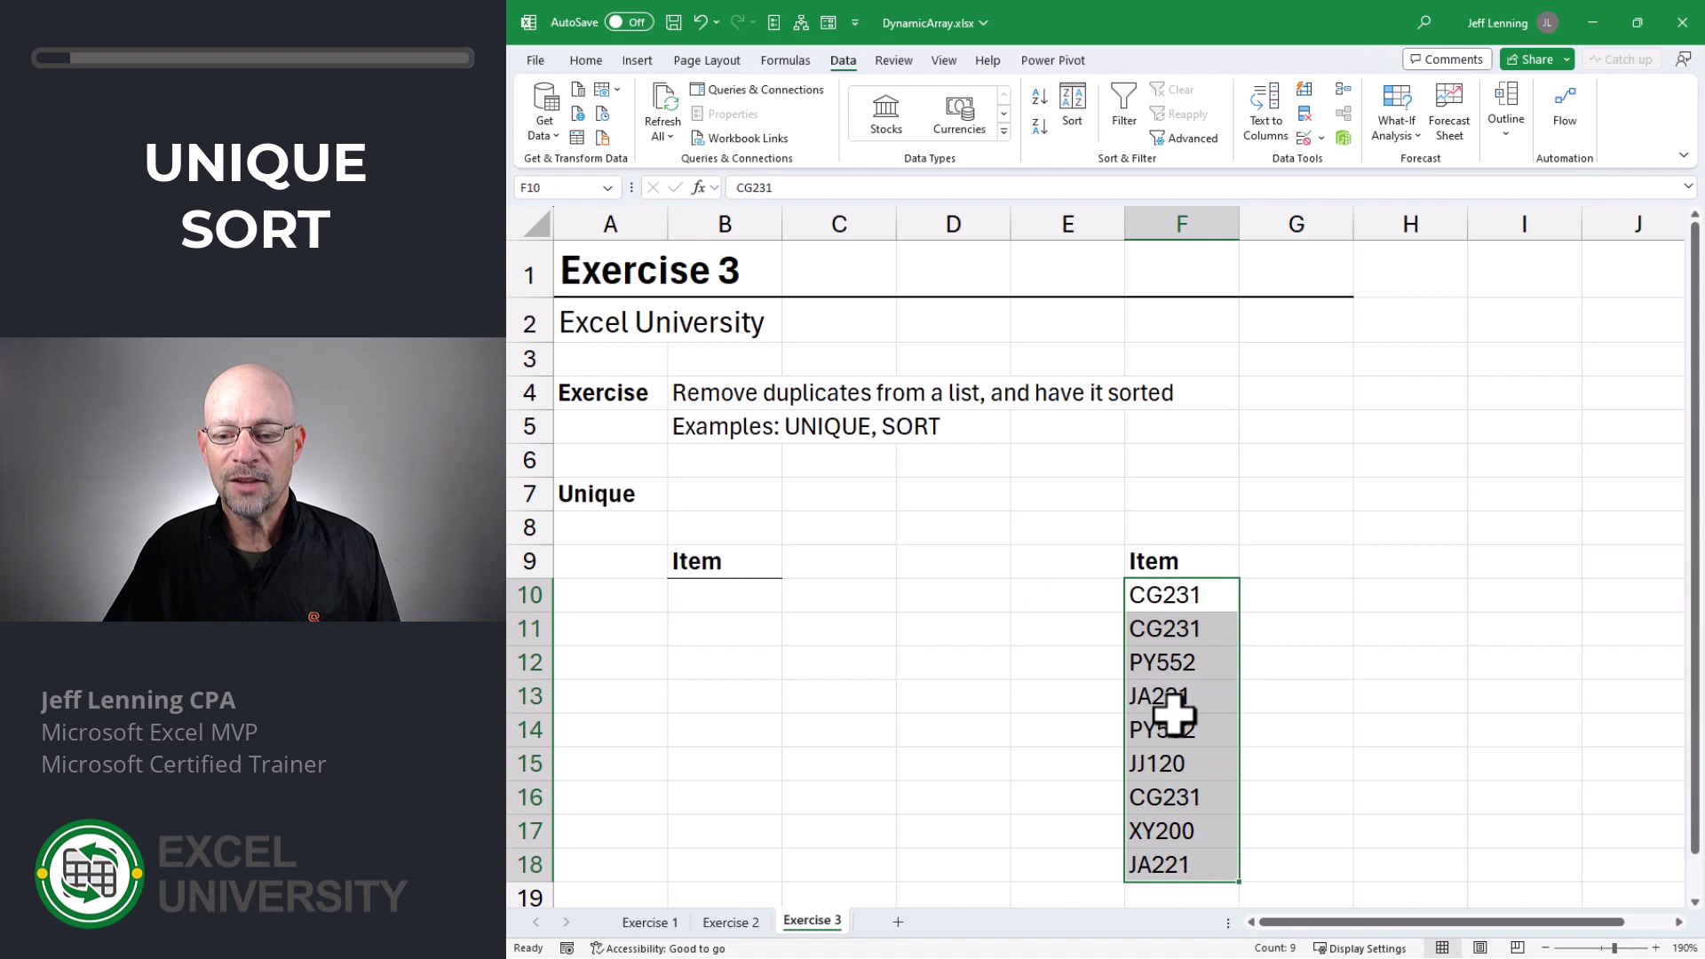
pyautogui.moveTo(1180, 593); pyautogui.dragTo(1181, 628)
pyautogui.click(1197, 792)
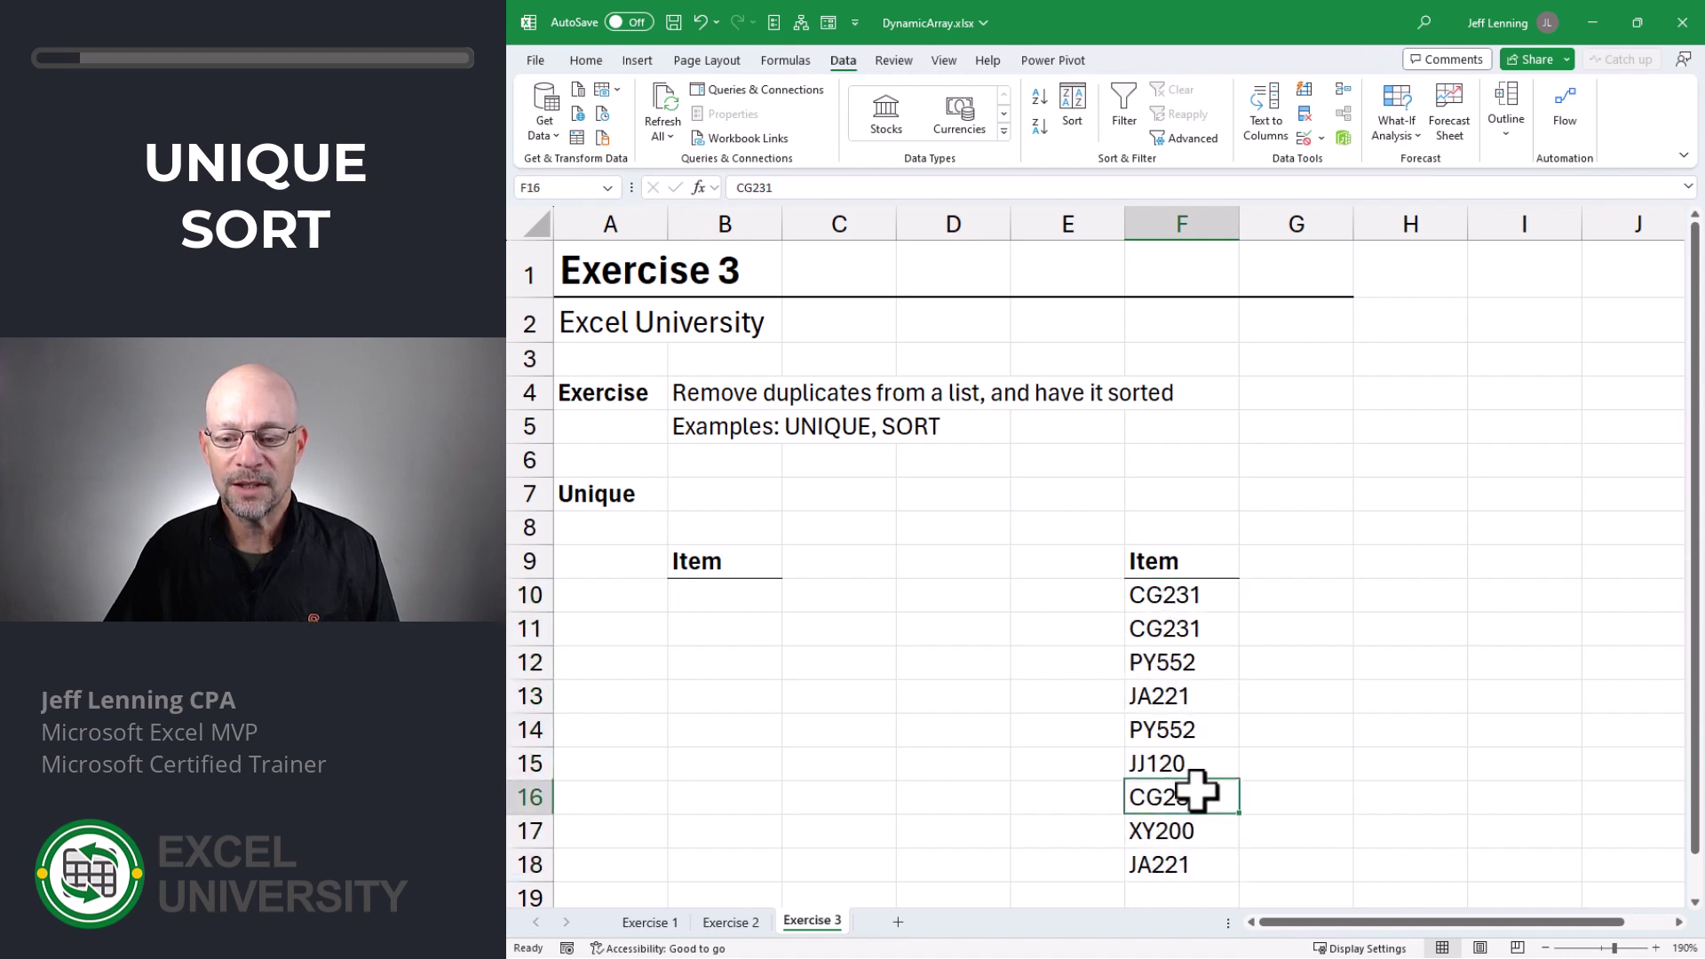
pyautogui.click(1202, 589)
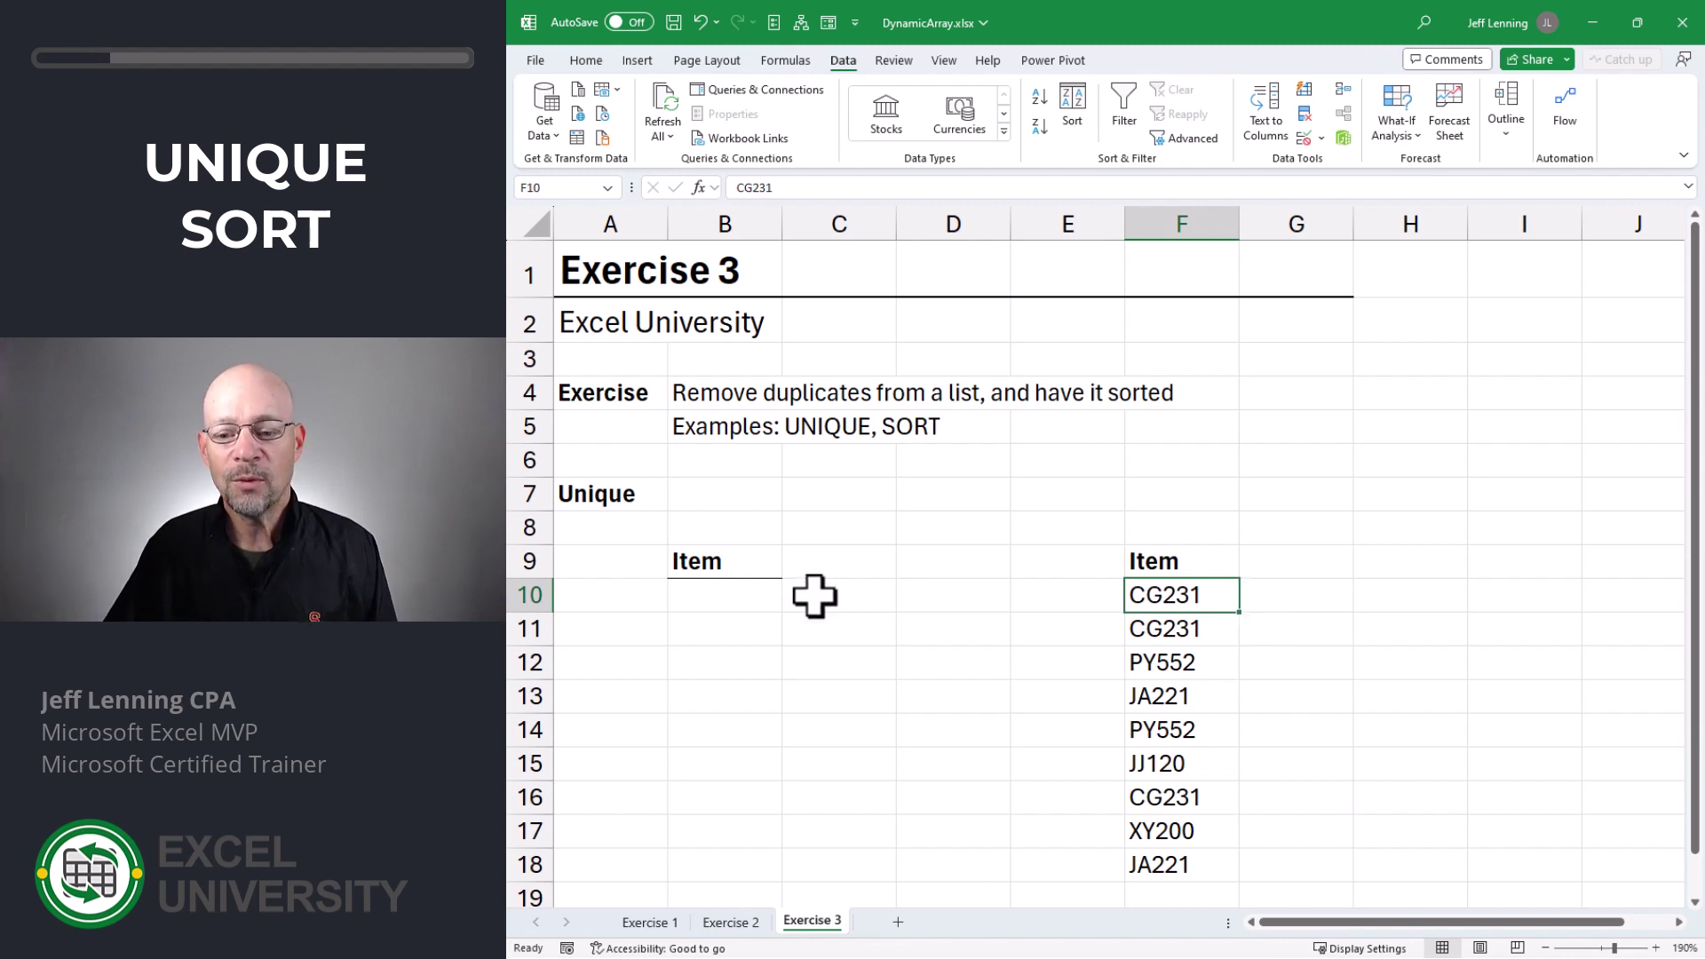
pyautogui.moveTo(1187, 598); pyautogui.dragTo(1163, 863)
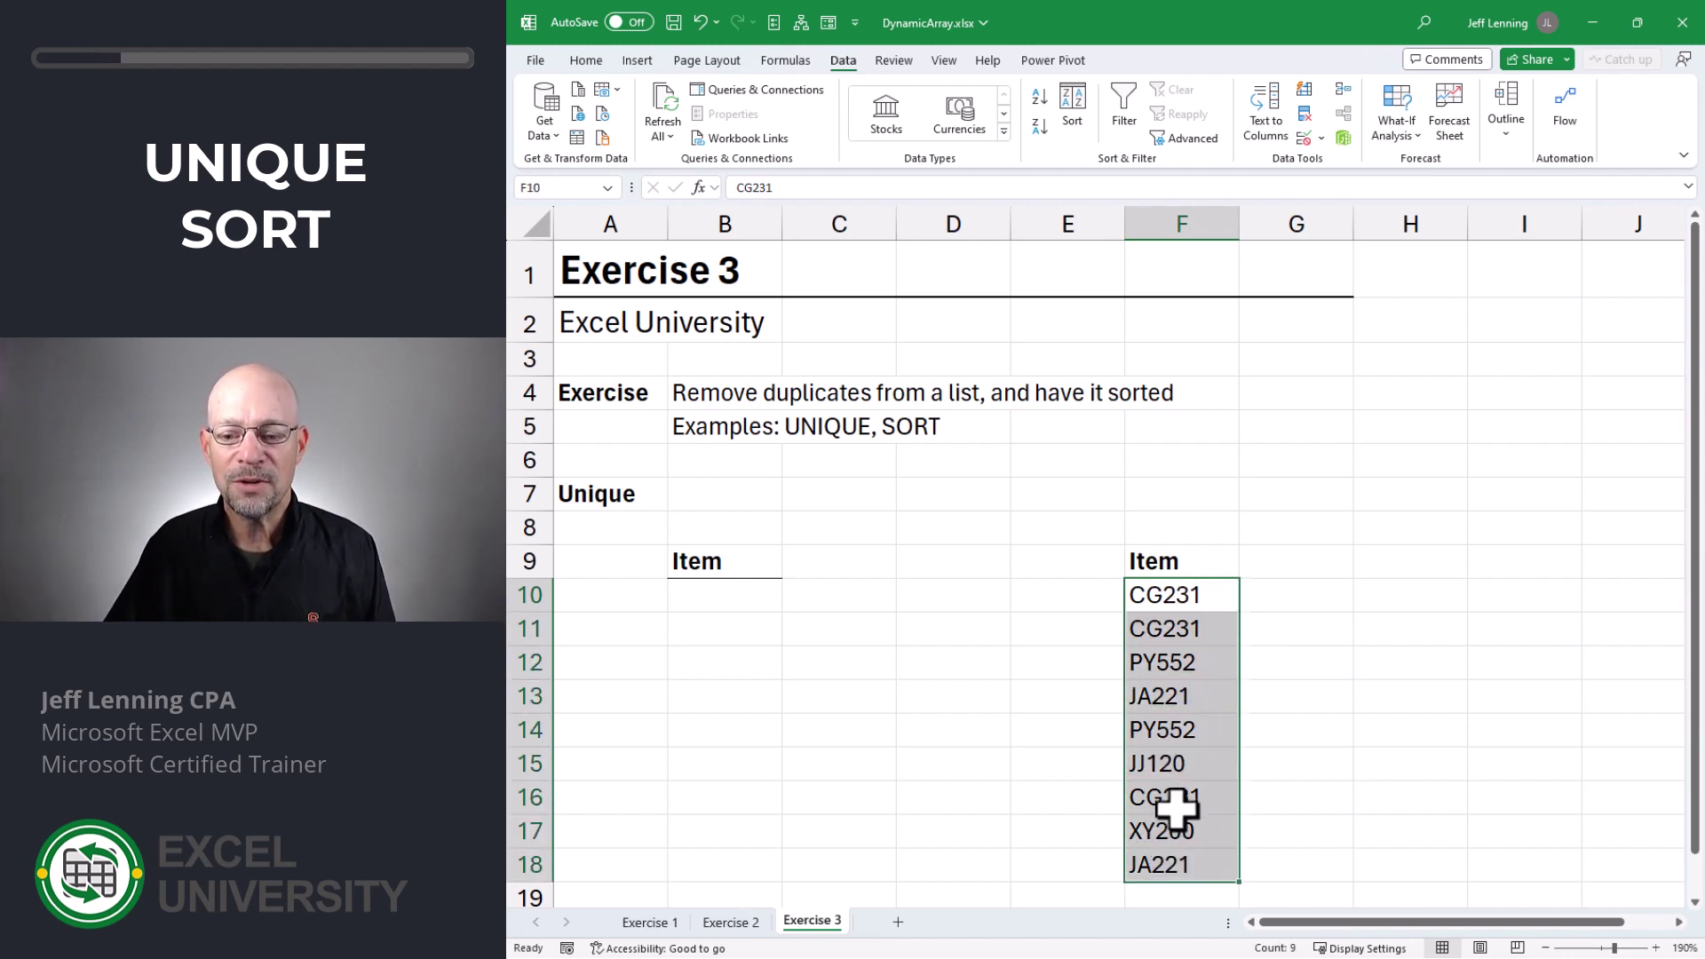
pyautogui.moveTo(1187, 594); pyautogui.dragTo(1174, 854)
pyautogui.click(761, 597)
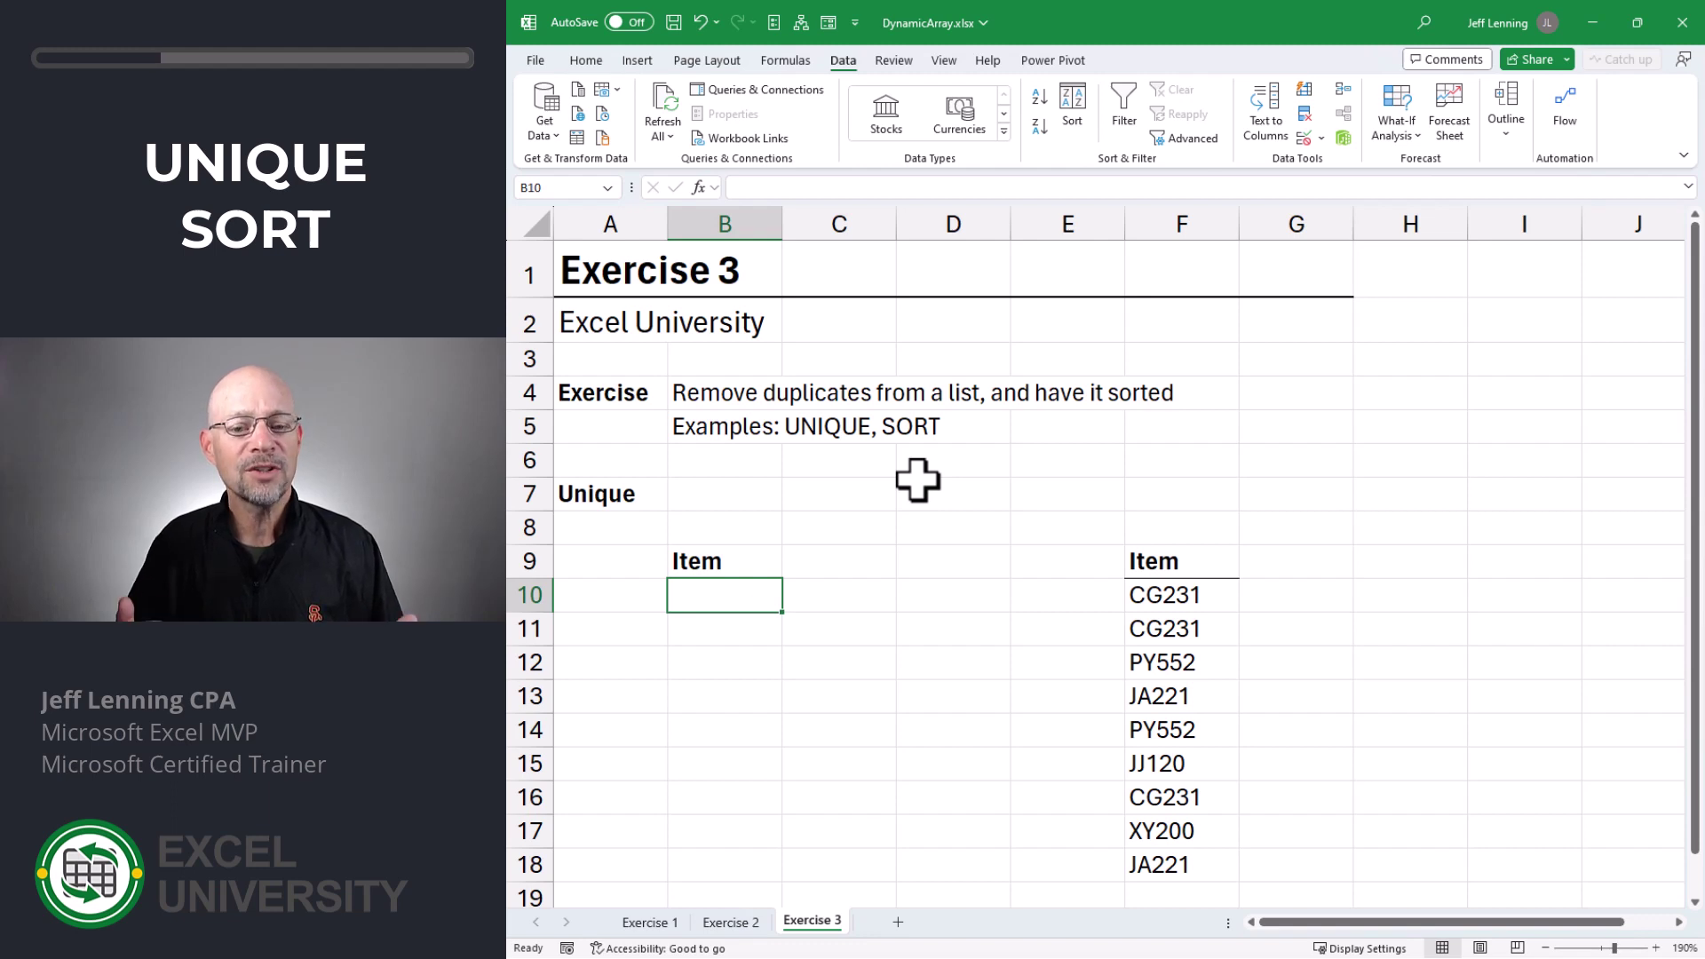
# - Enter =UNIQUE(F10:F18) in B10 to spill the five distinct item codes
pyautogui.write('=uni')
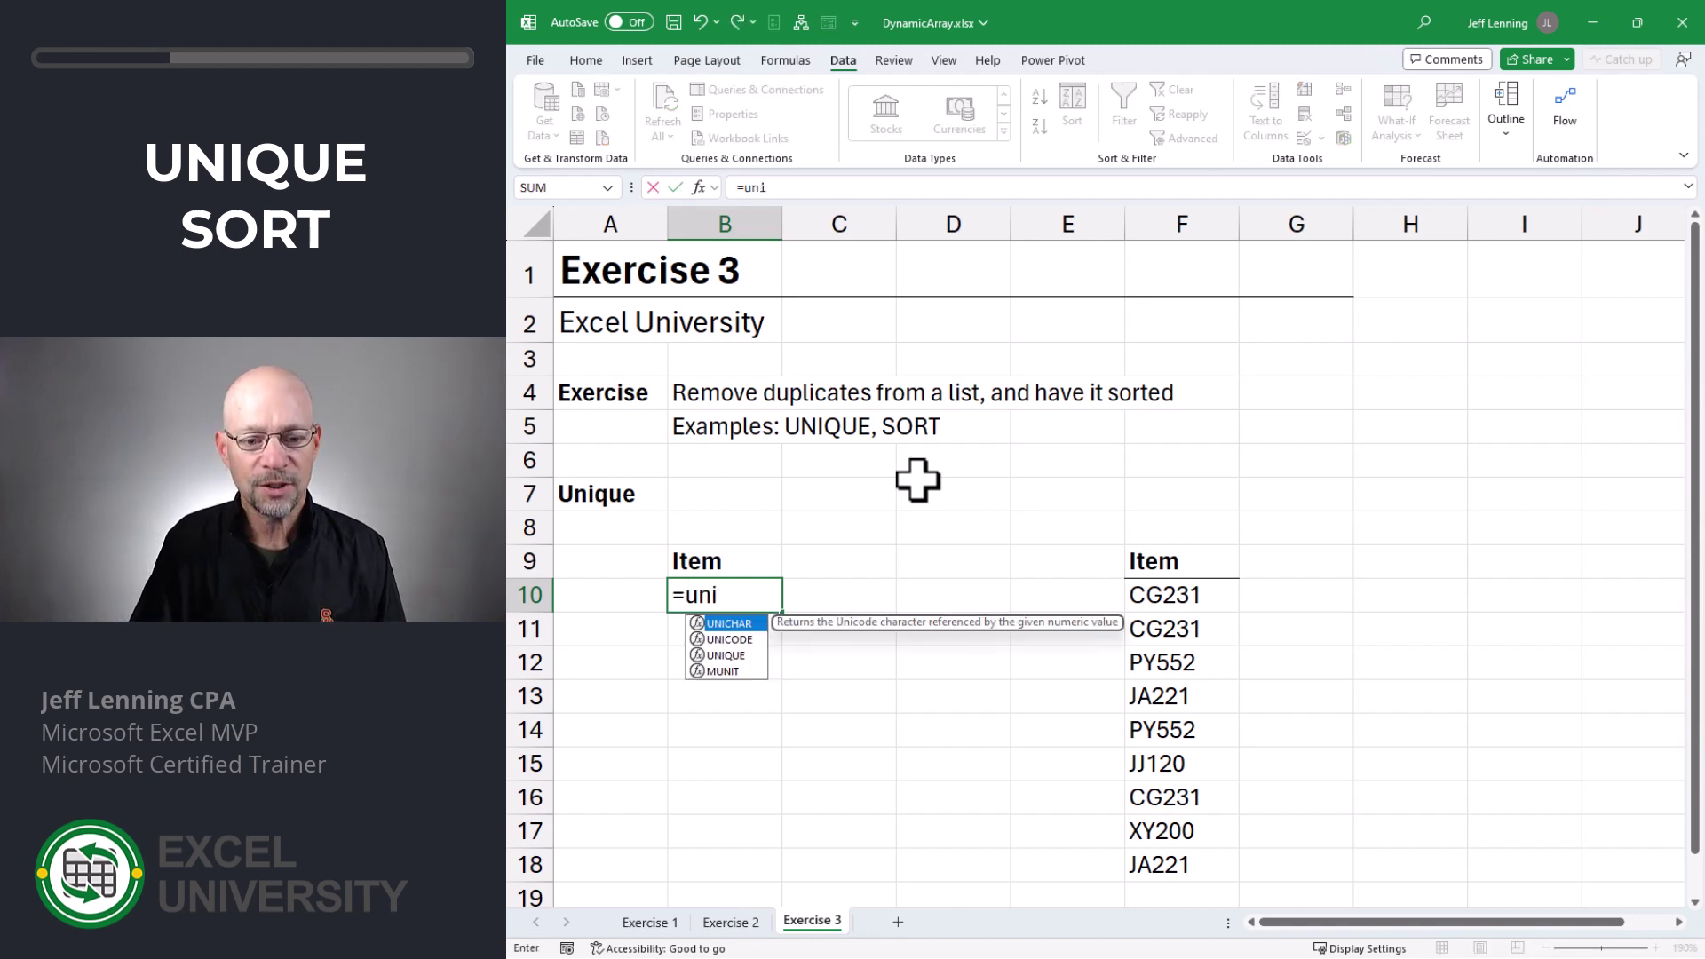
pyautogui.press('Down')
pyautogui.press('Down')
pyautogui.press('Tab')
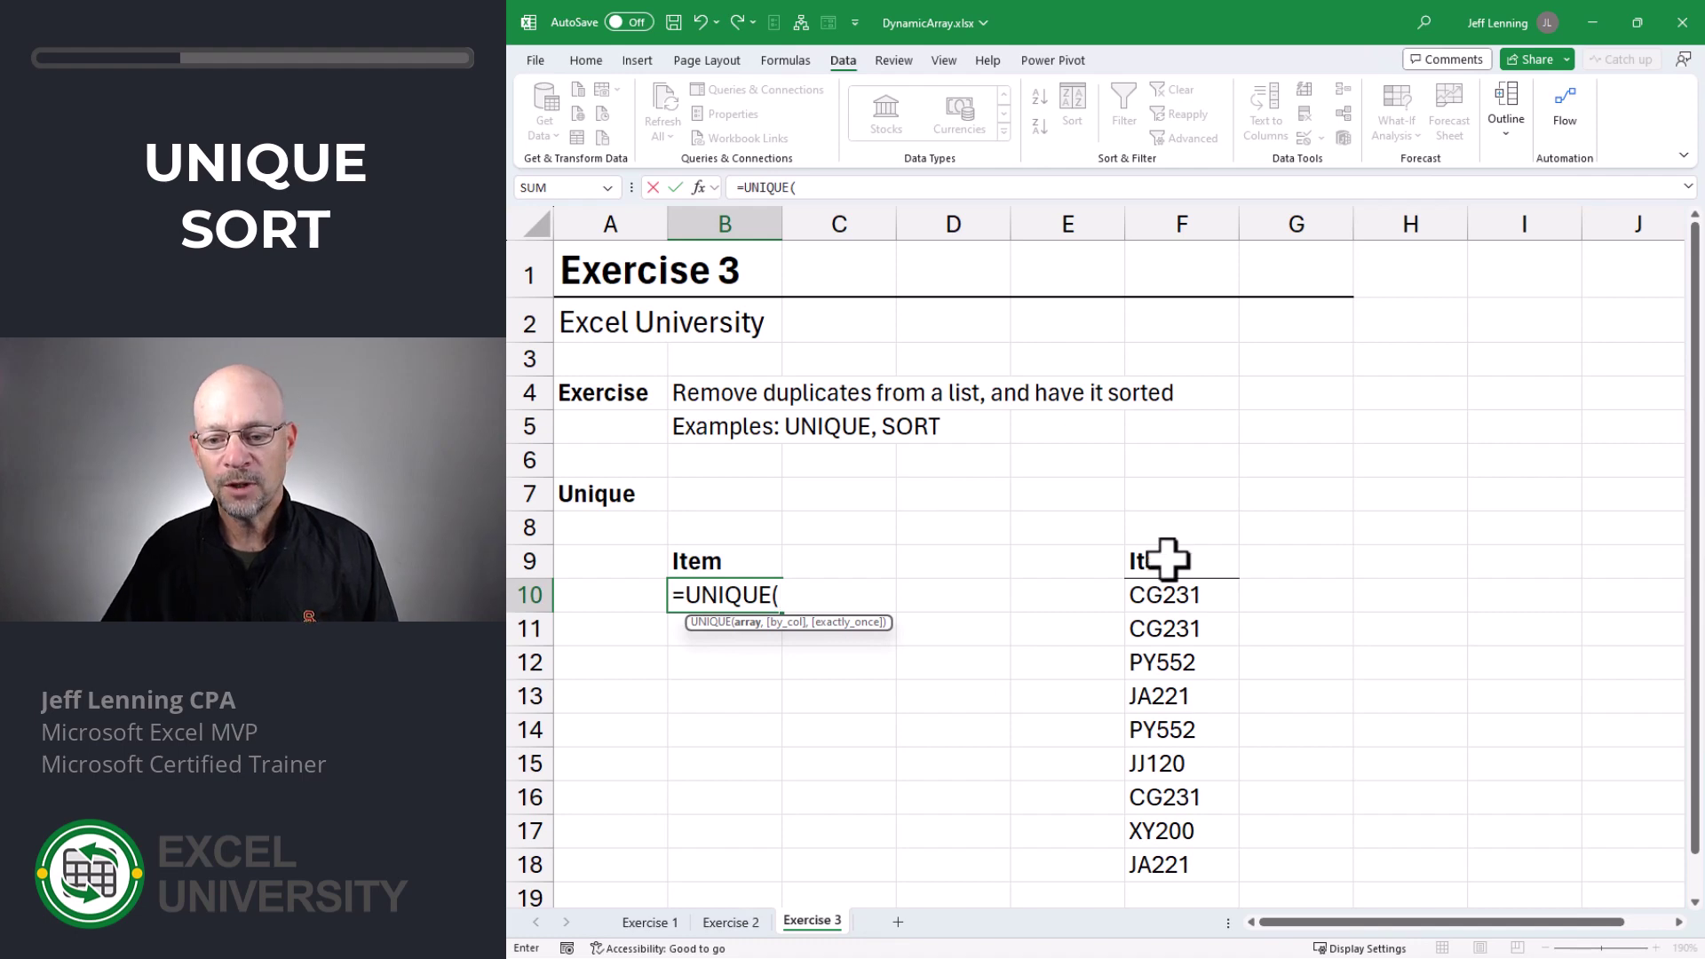
pyautogui.moveTo(1170, 593); pyautogui.dragTo(1190, 853)
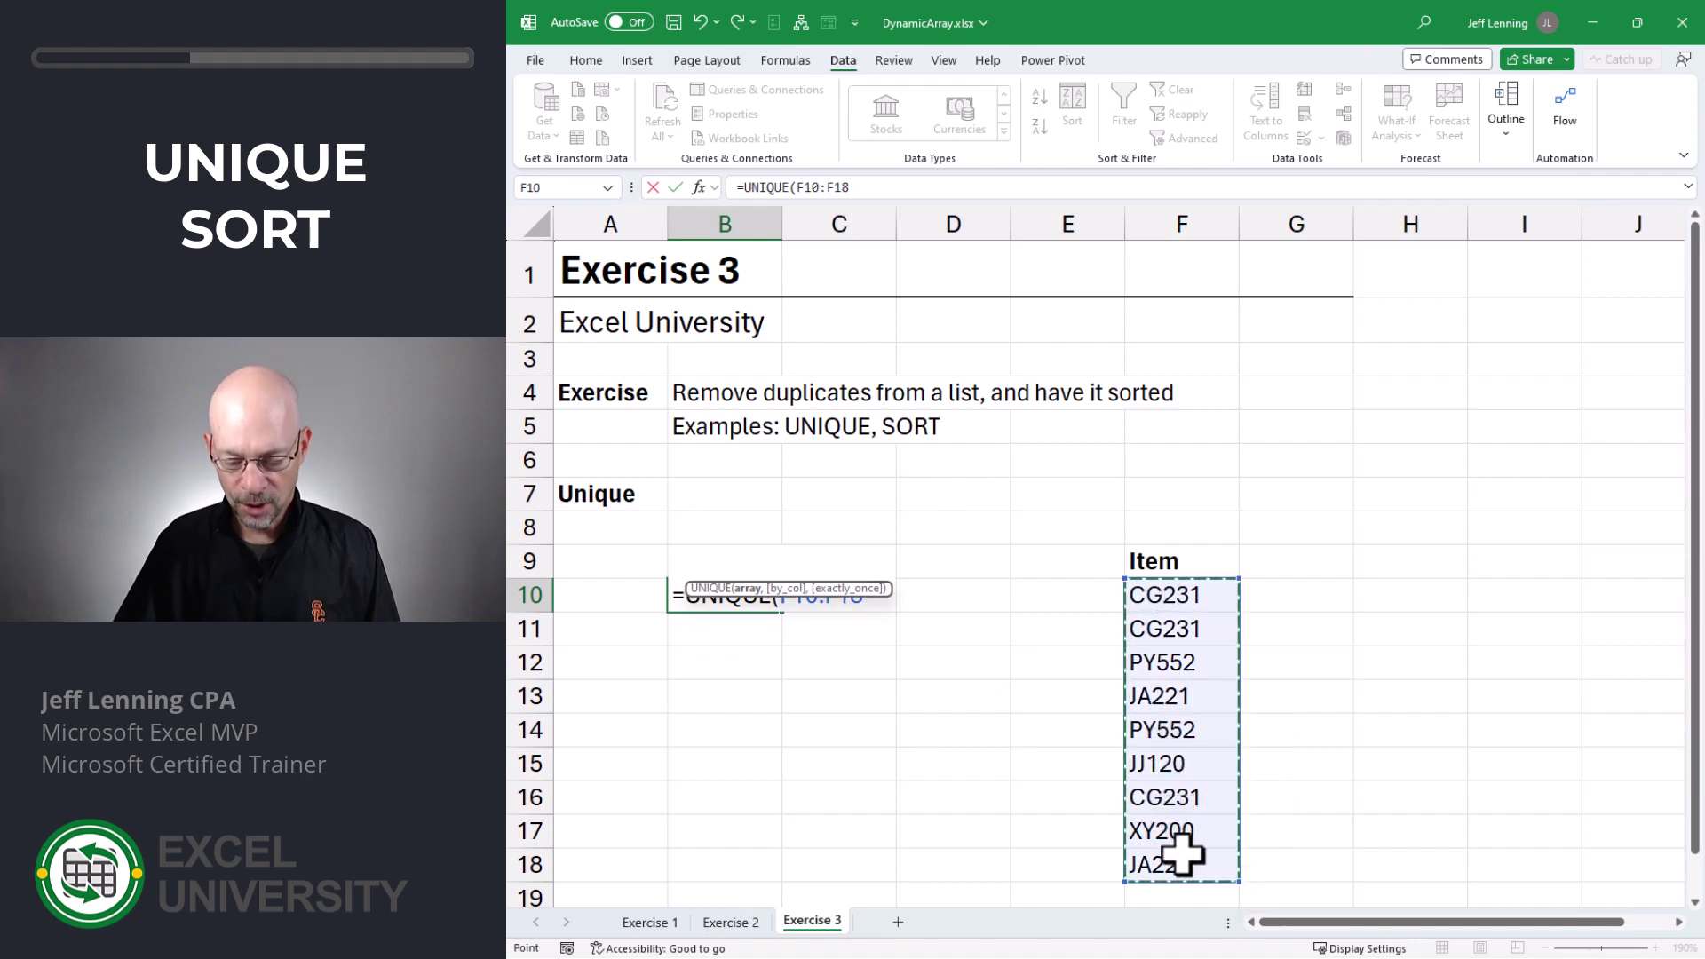
pyautogui.write(')')
pyautogui.press('Return')
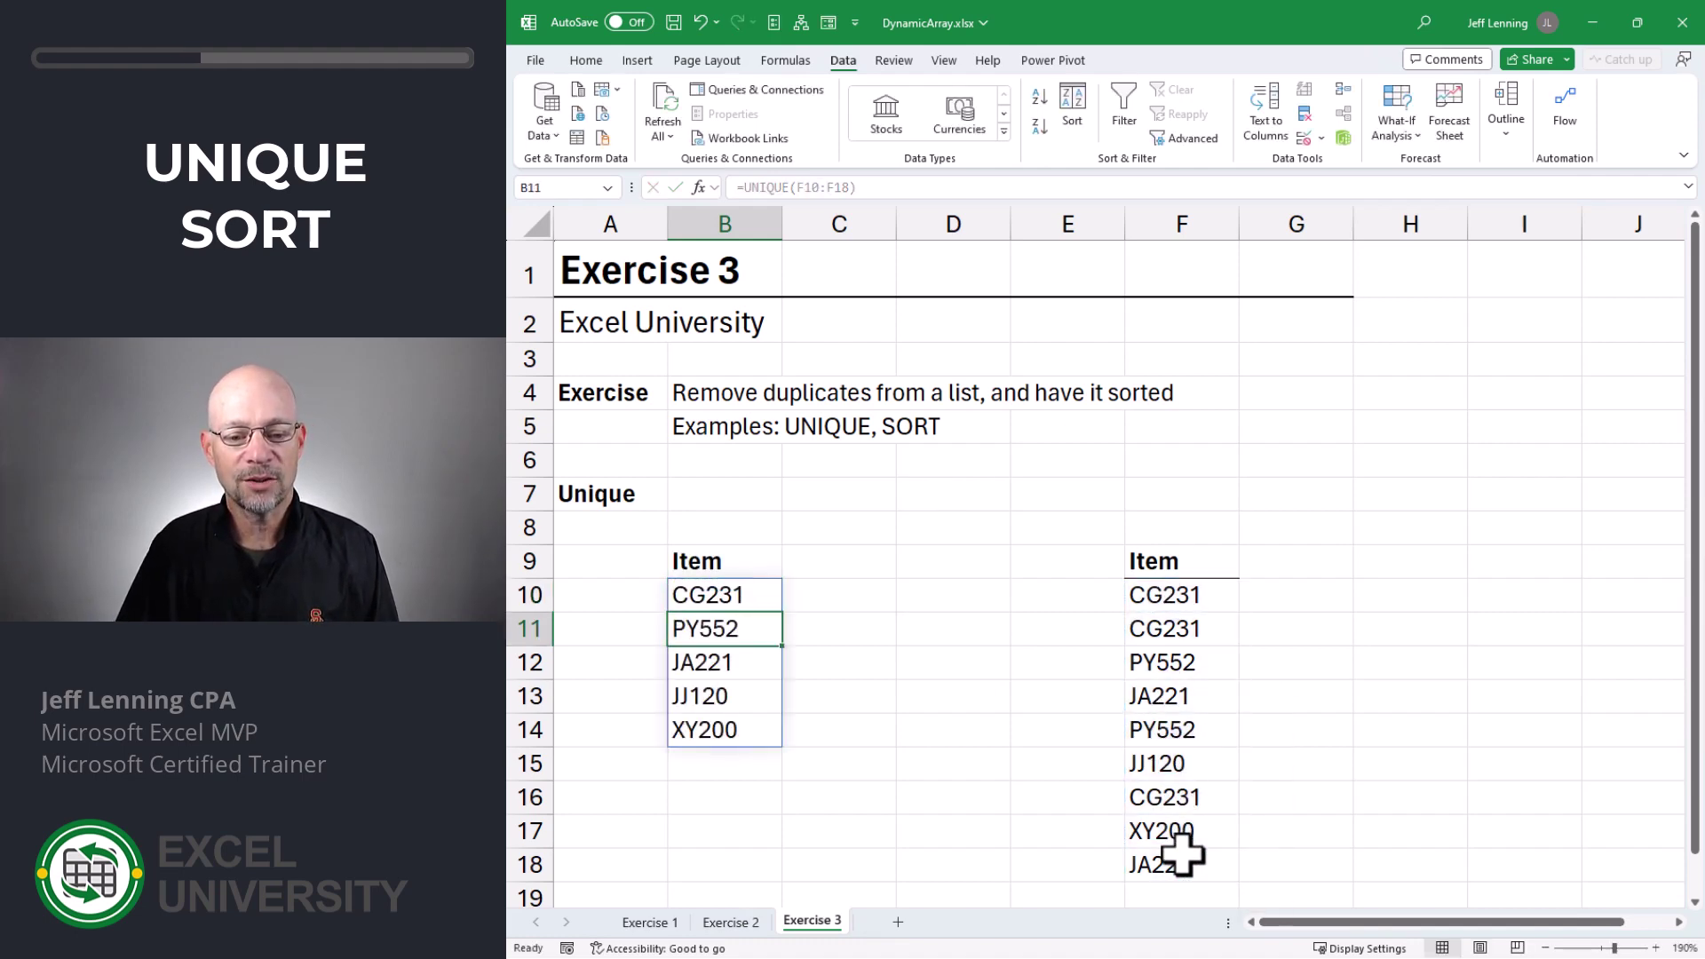
pyautogui.press('Up')
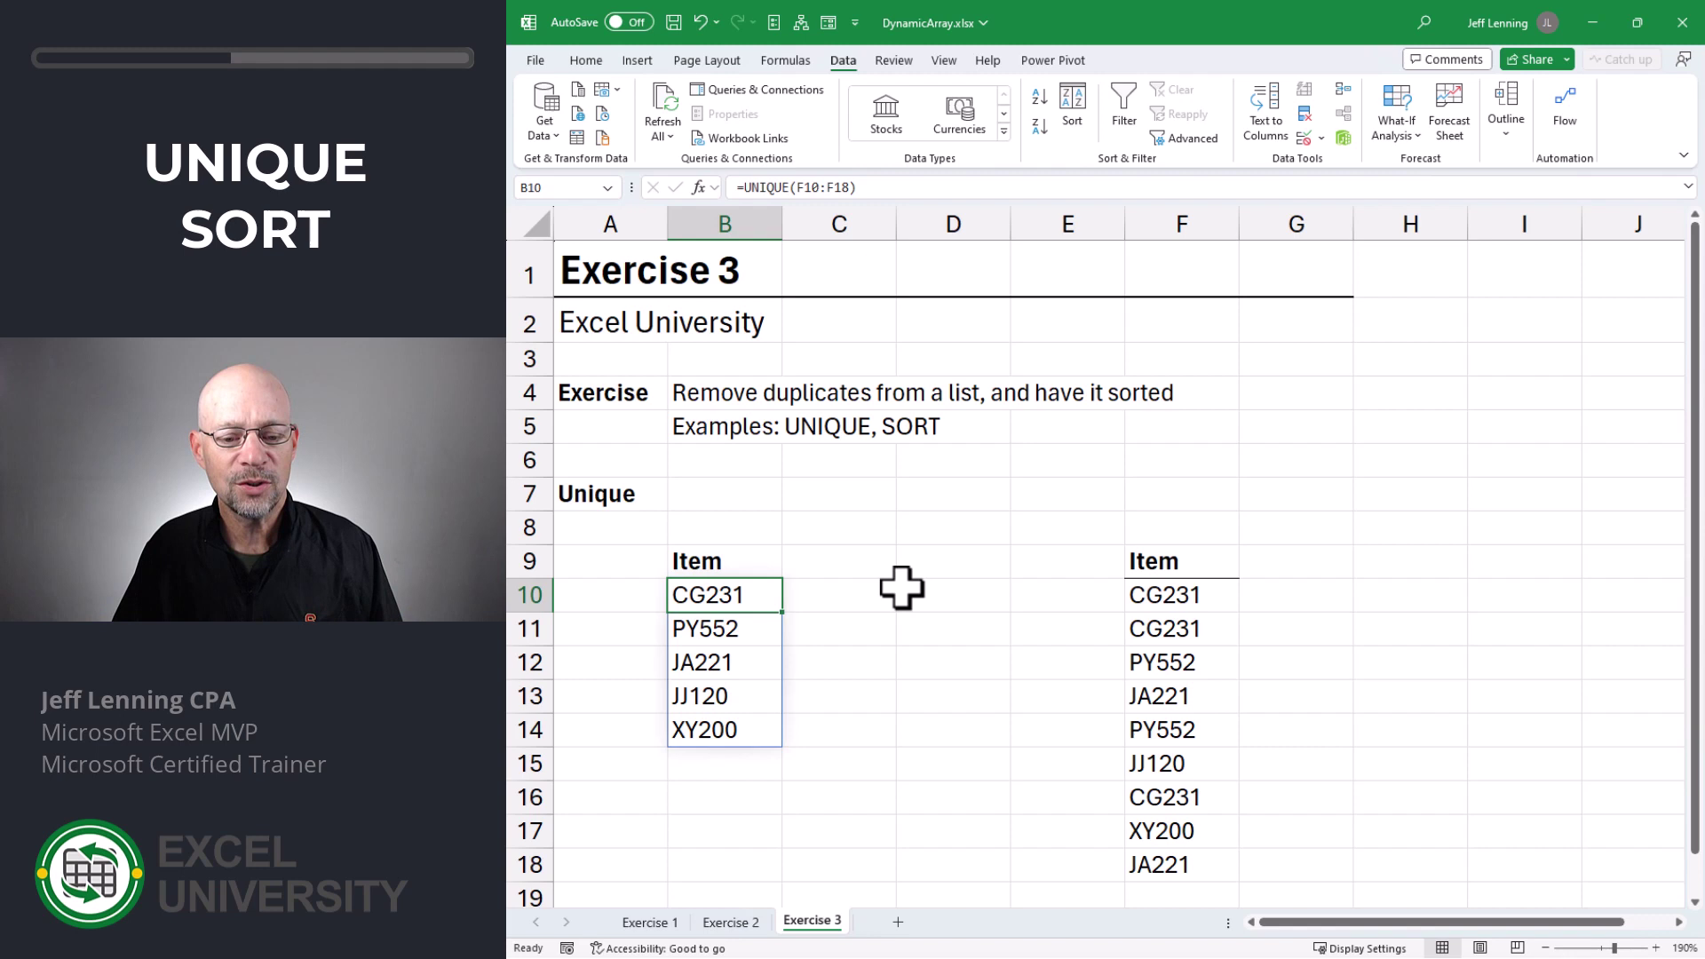
pyautogui.press('Down')
pyautogui.press('Down')
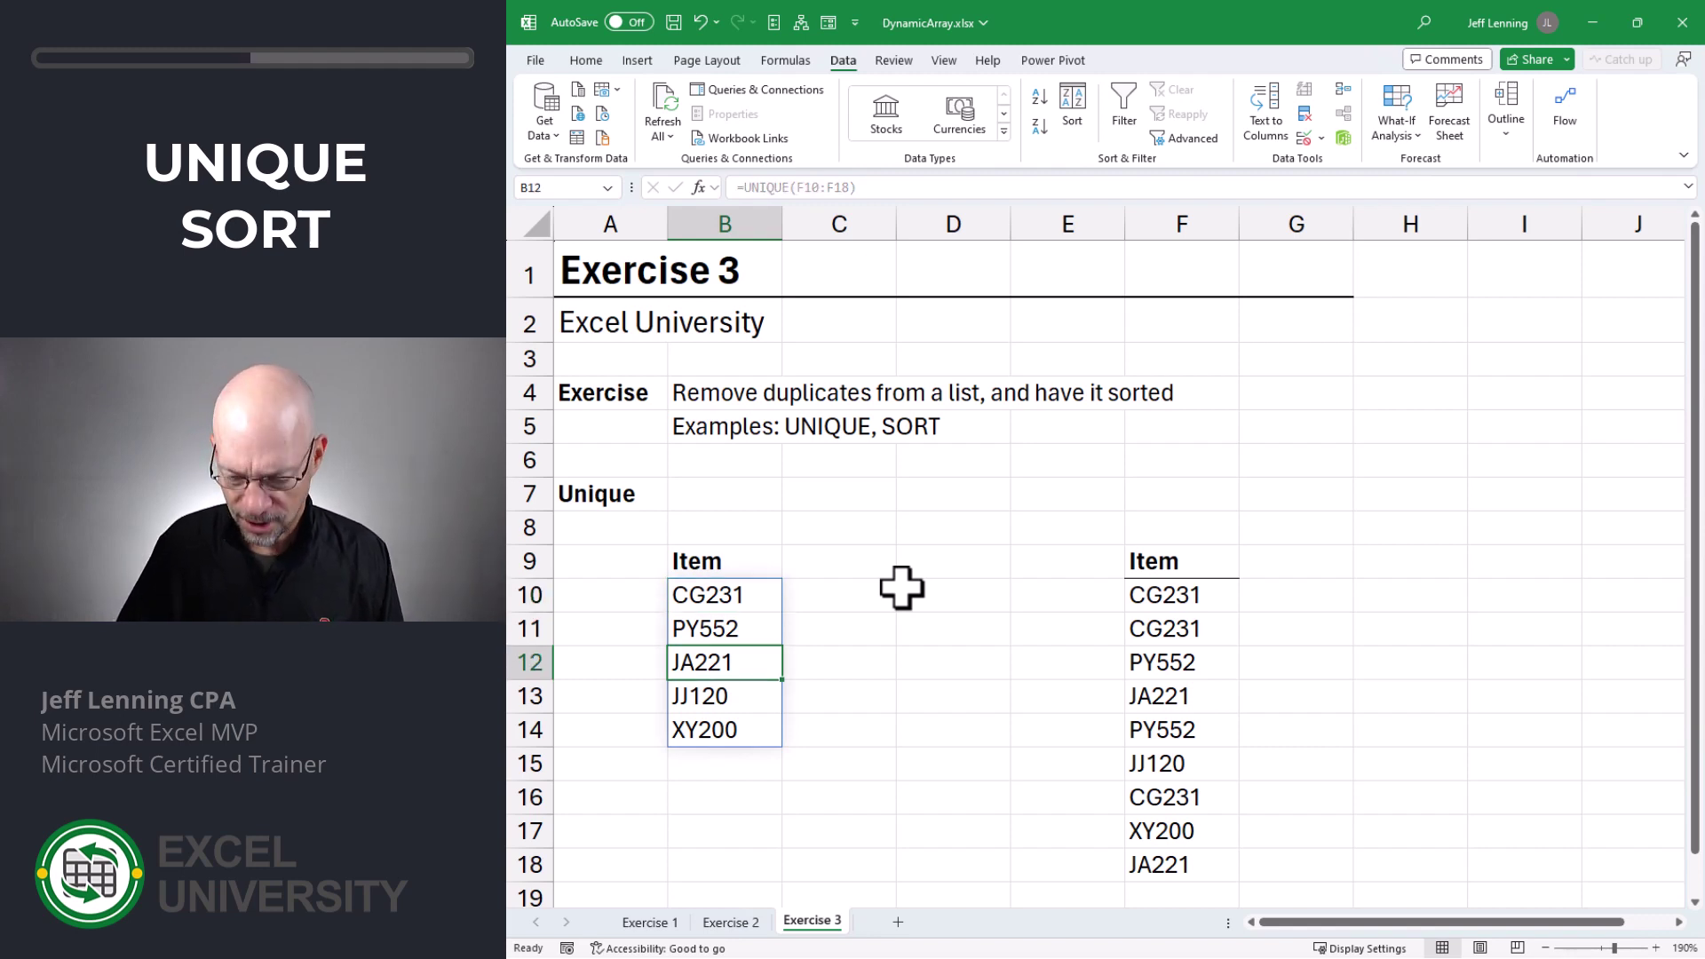
pyautogui.write('3')
pyautogui.press('Return')
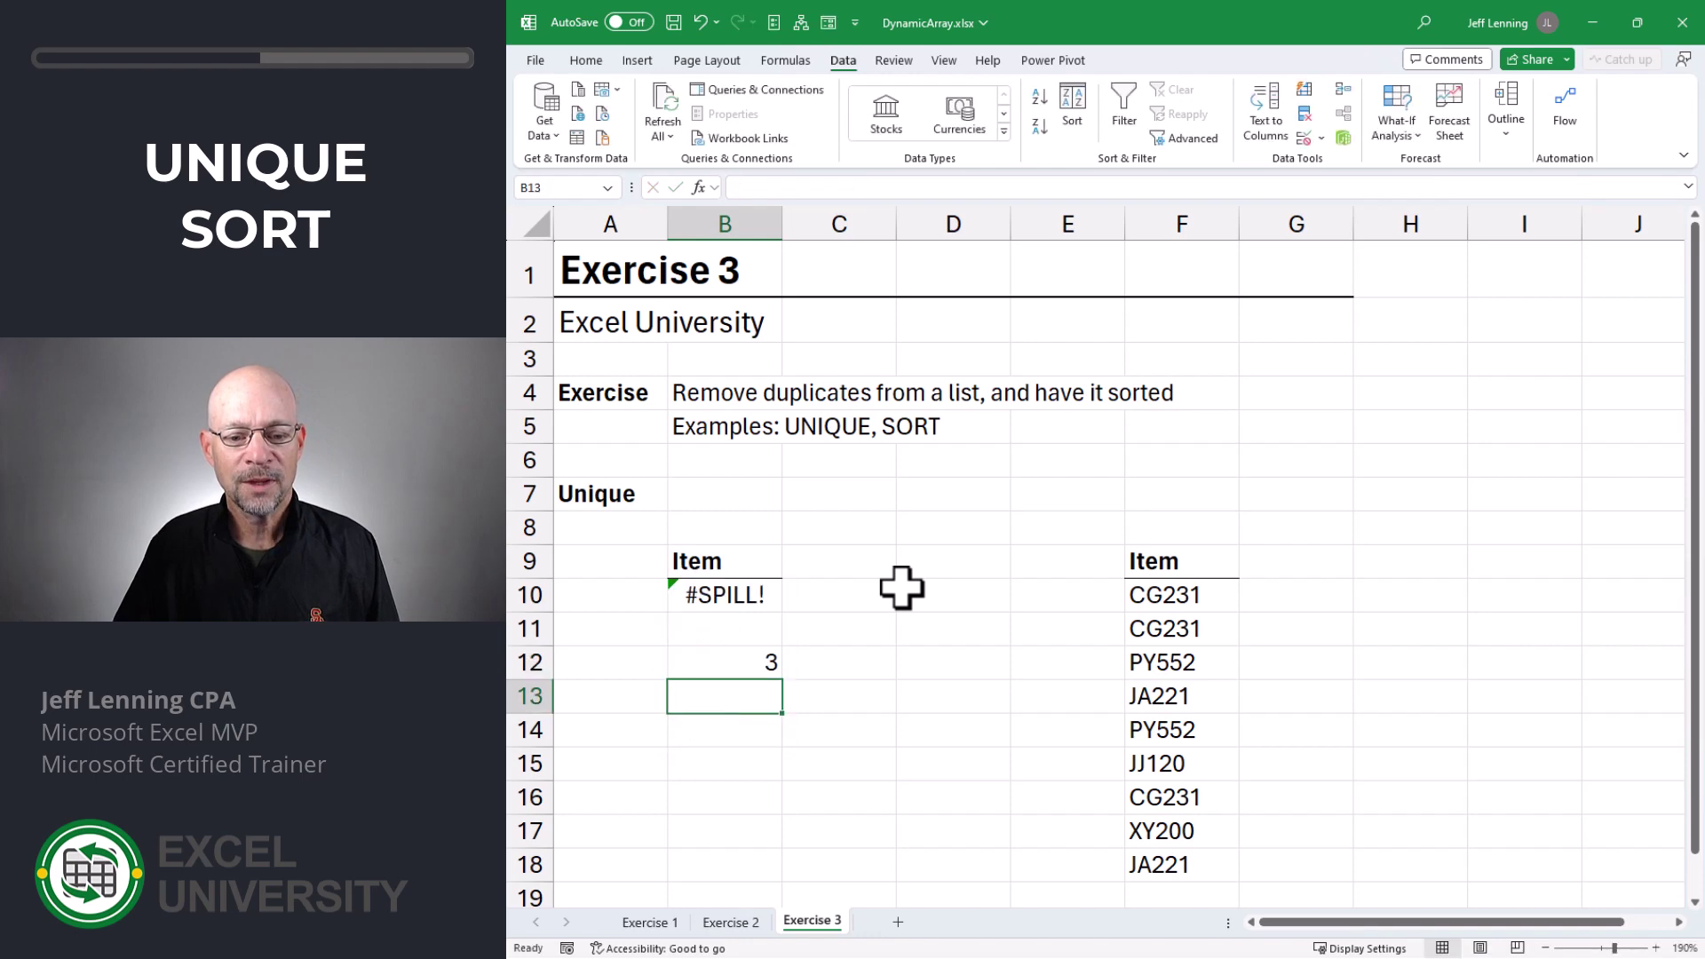
pyautogui.press('Up')
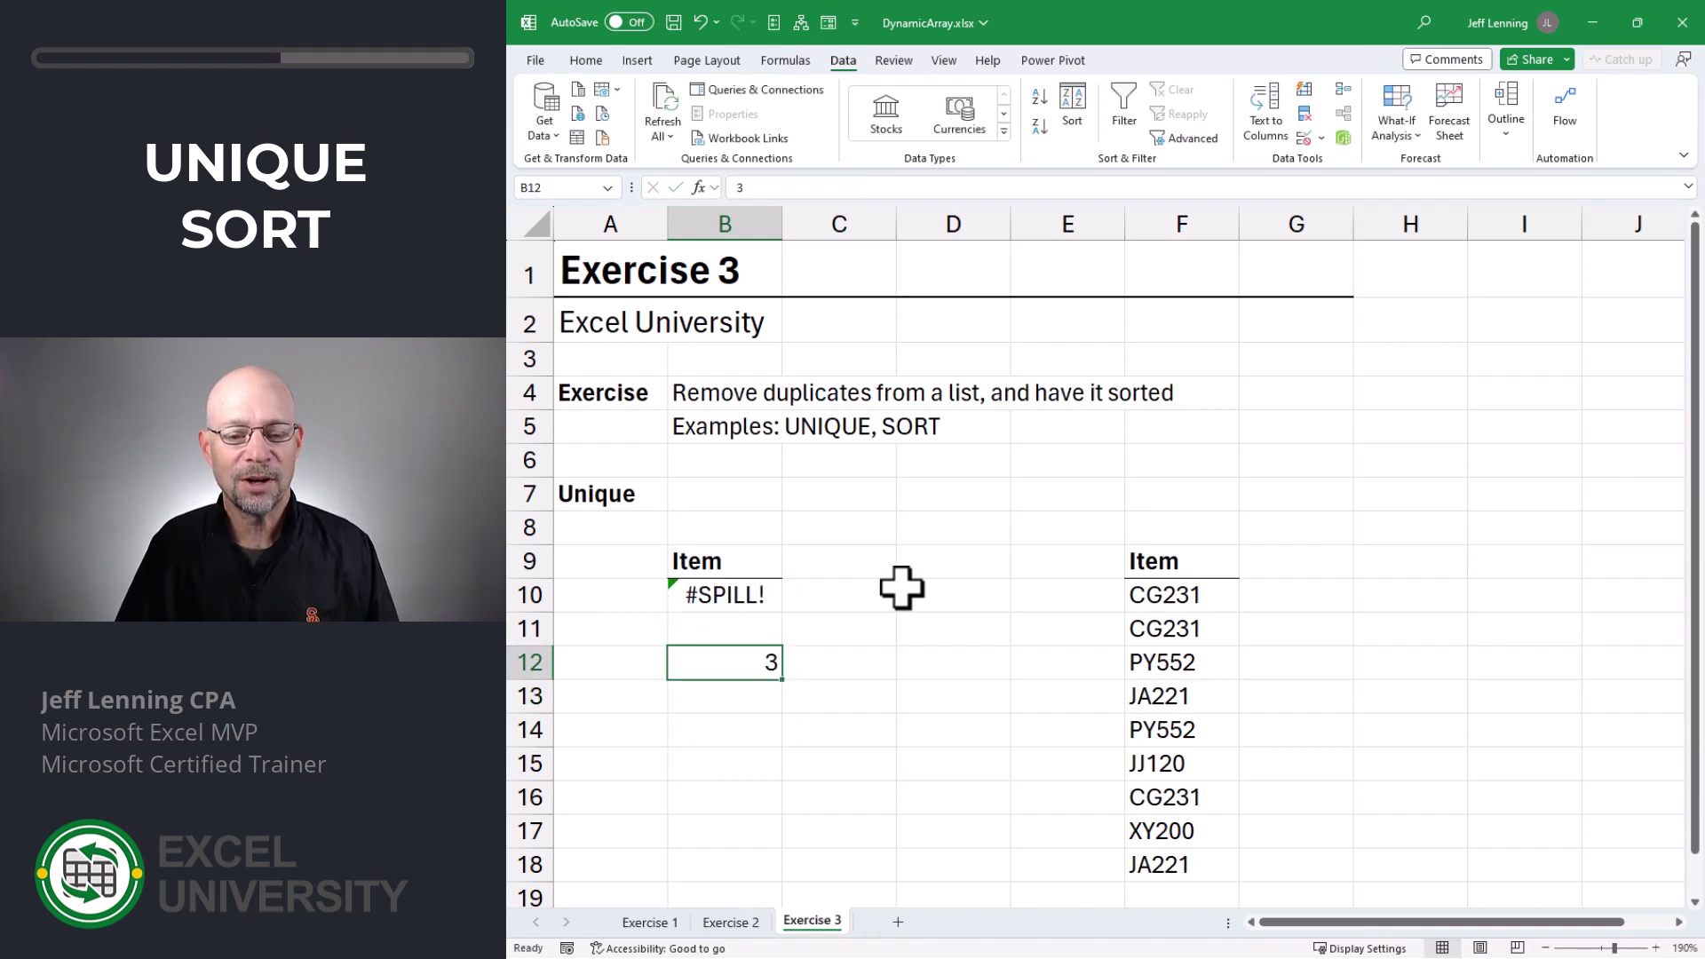
pyautogui.press('Delete')
pyautogui.press('Up')
pyautogui.press('Up')
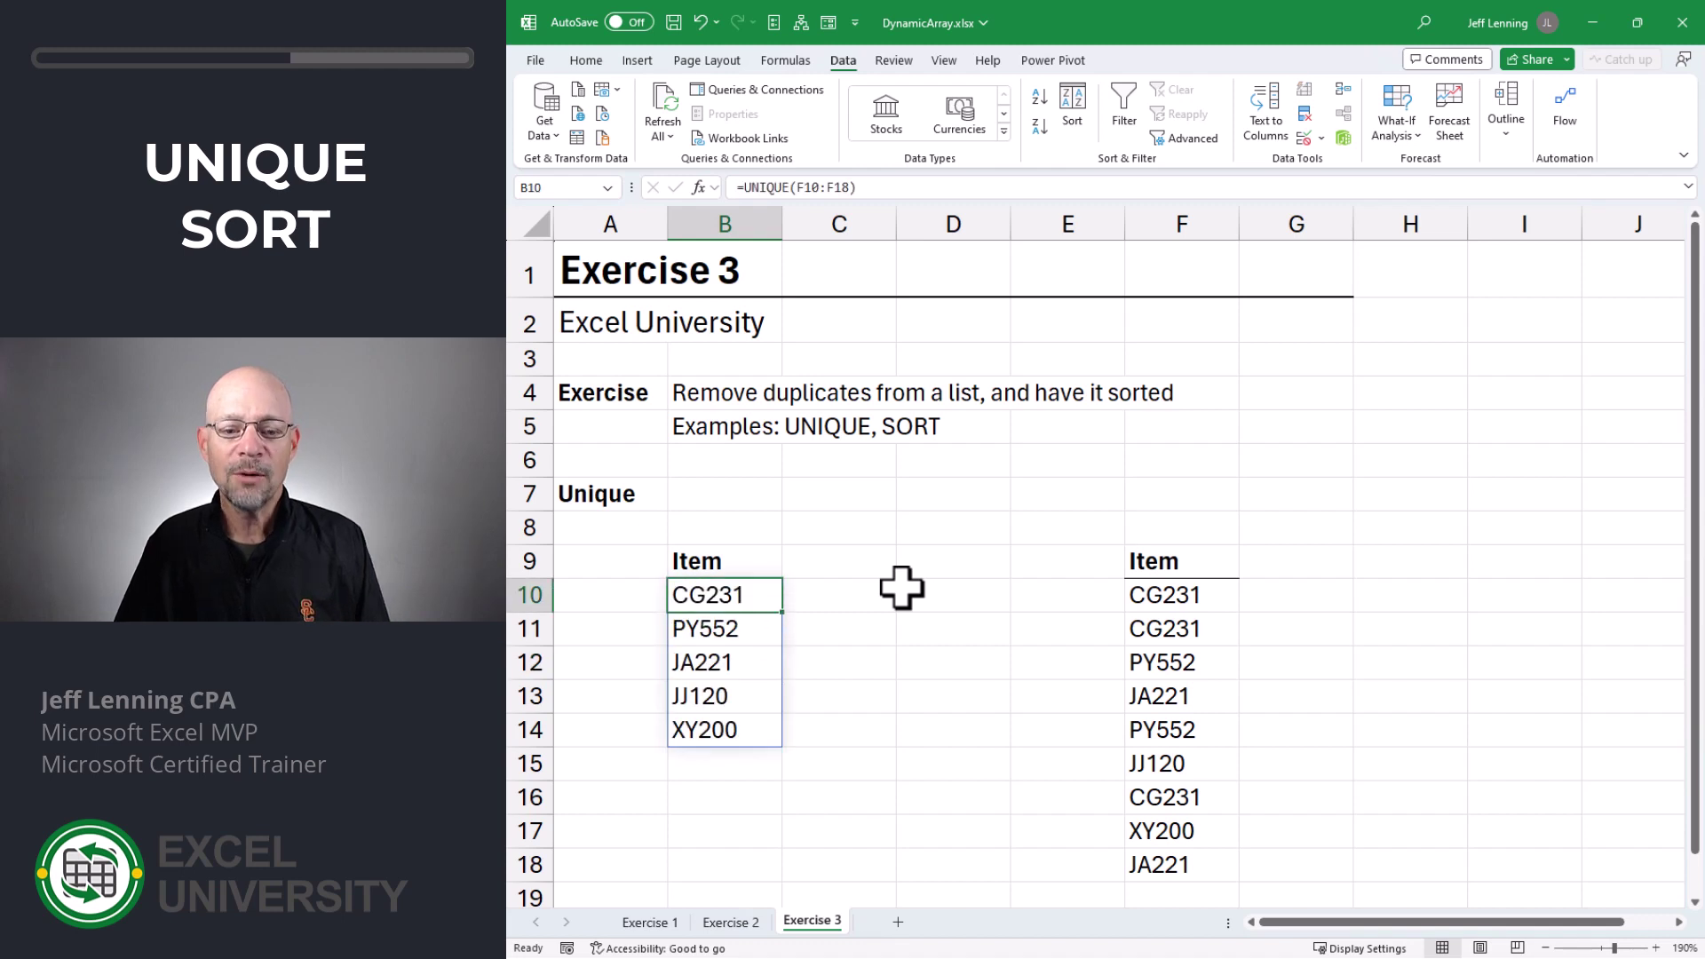
# - Wrap B10's formula as =SORT(UNIQUE(F10:F18)) so the codes list alphabetically
pyautogui.press('F2')
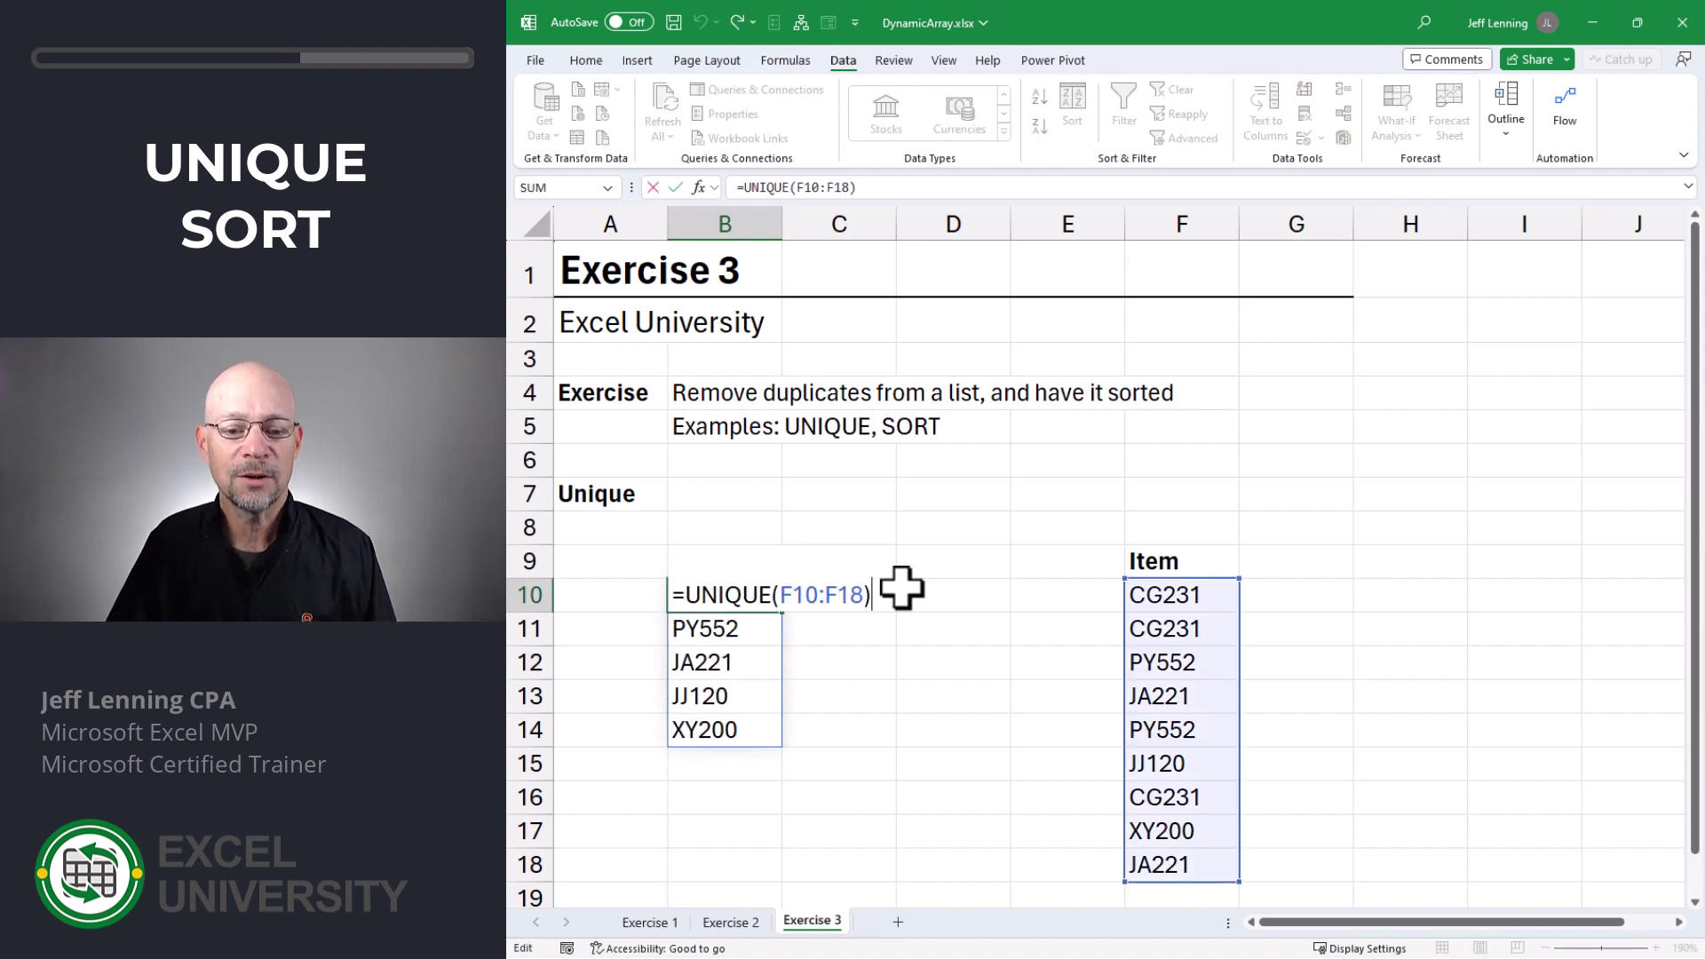
pyautogui.write('sor')
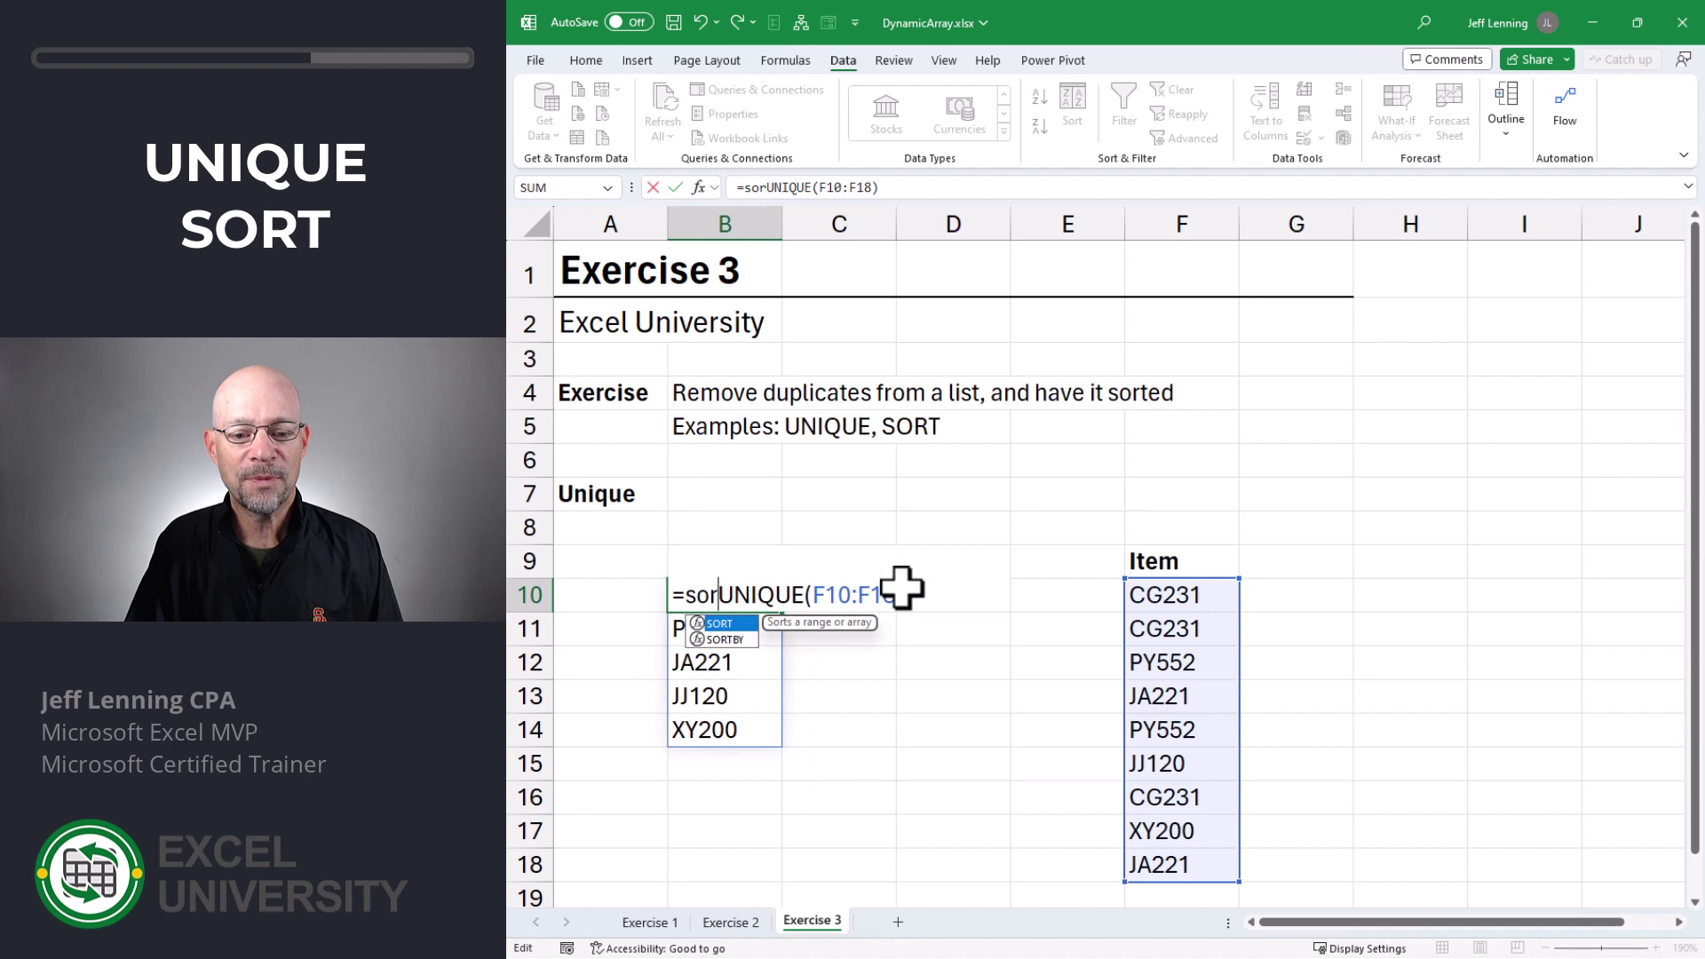
pyautogui.press('Tab')
pyautogui.write(')')
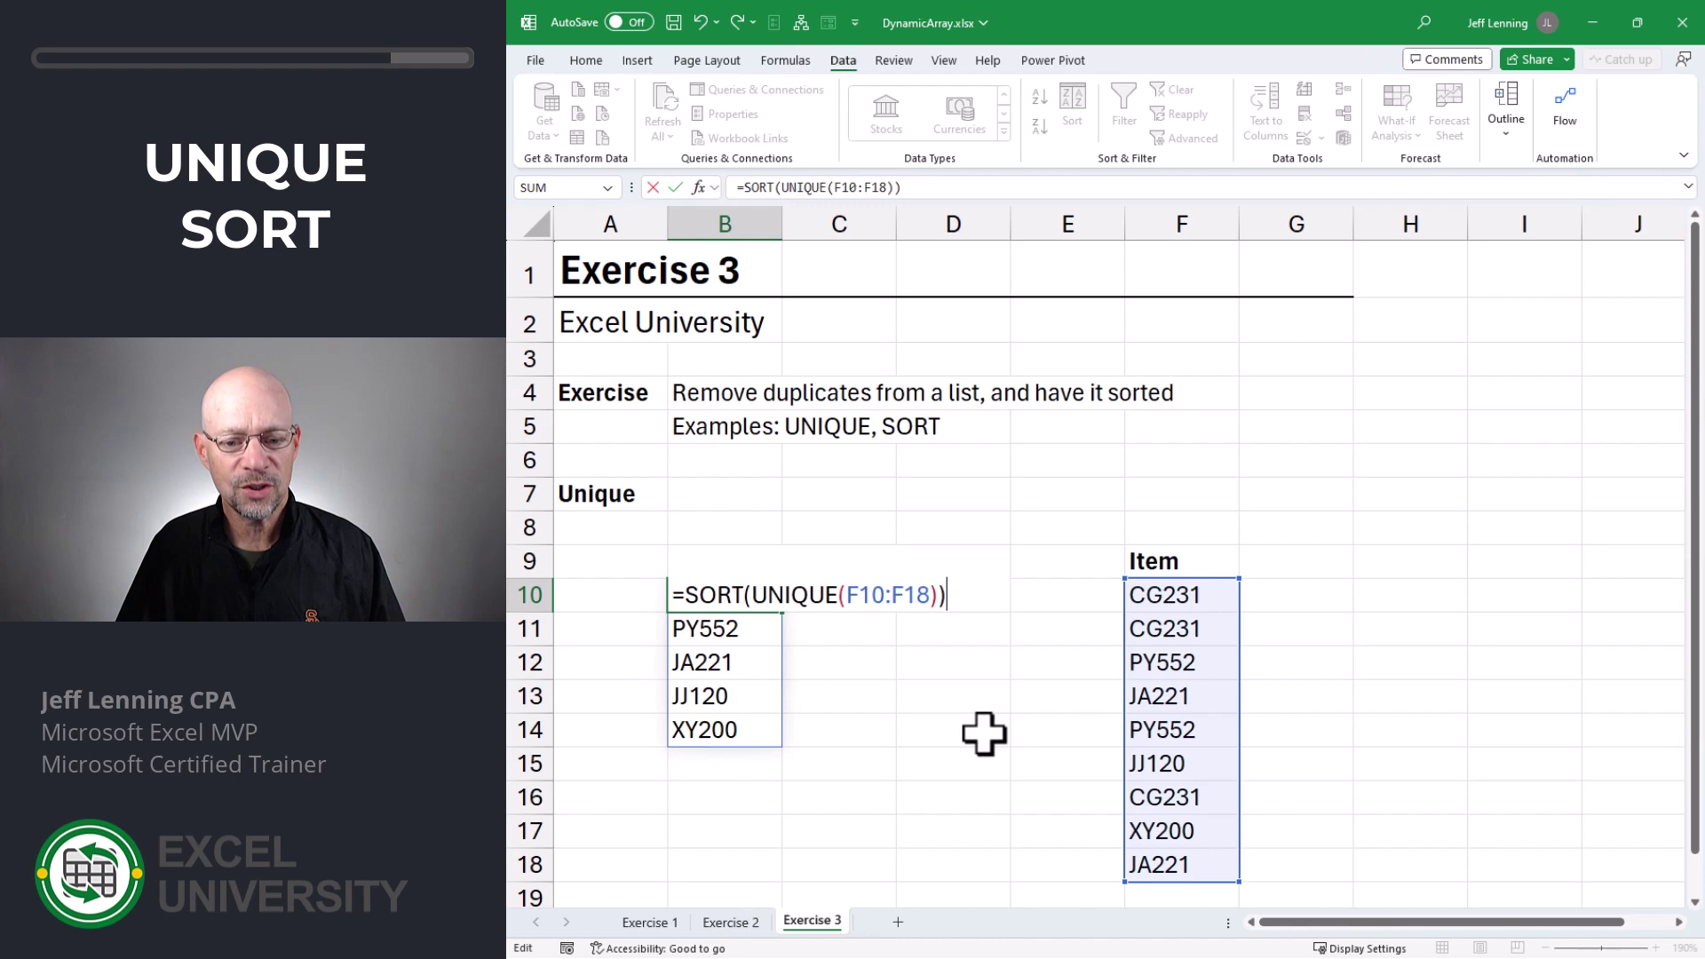
pyautogui.press('Return')
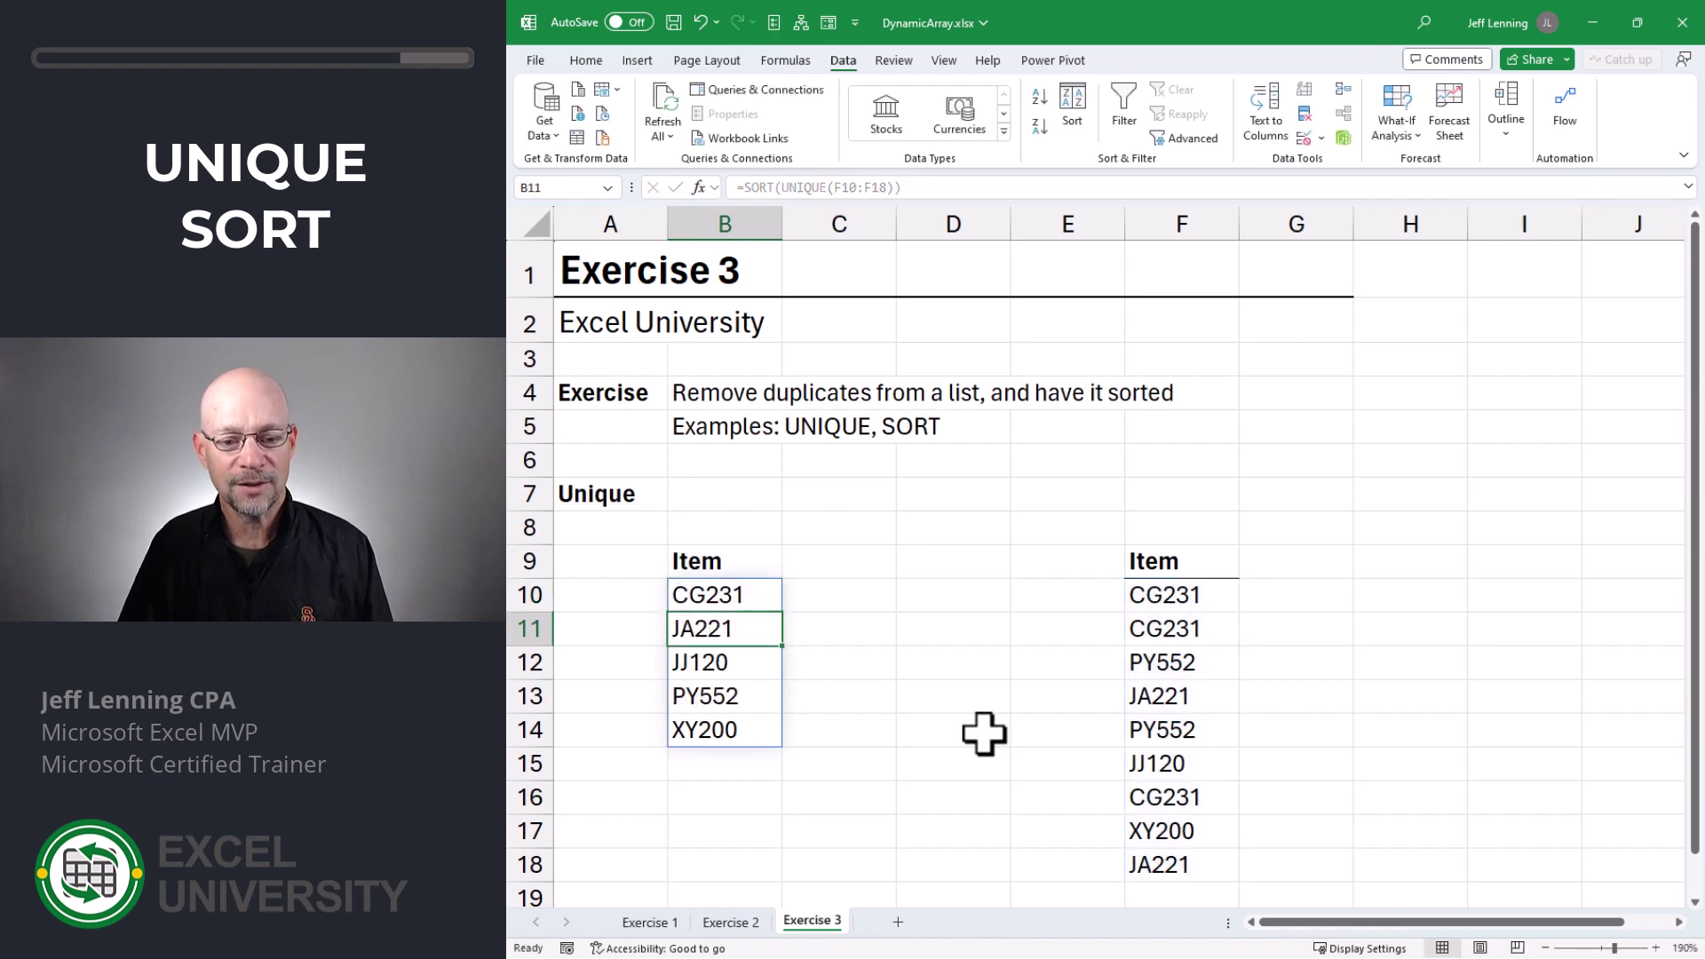